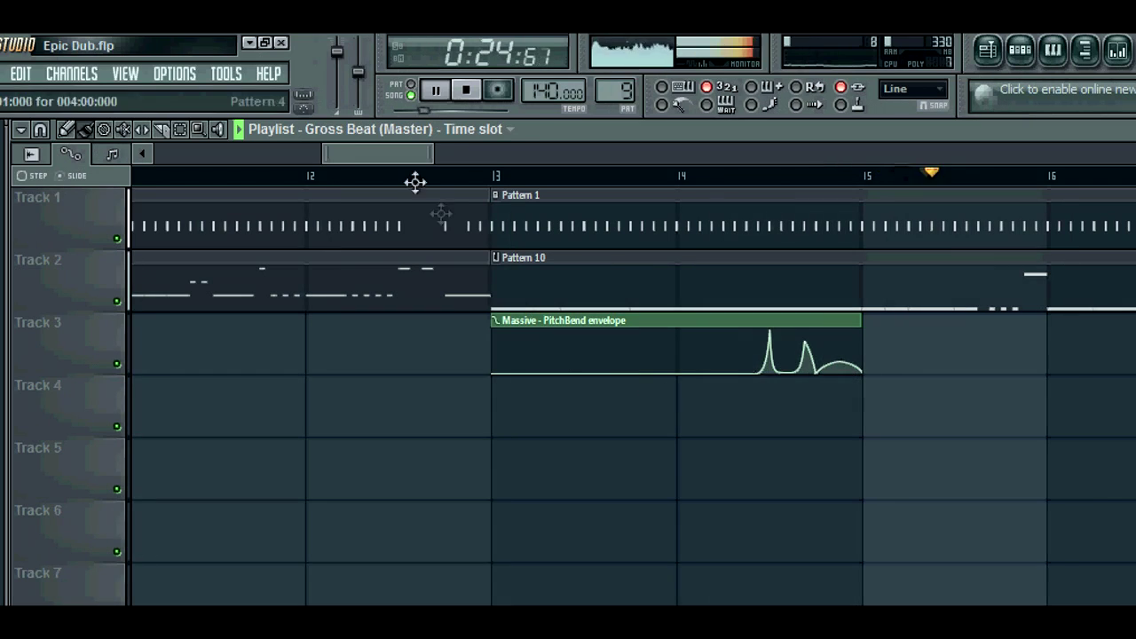
- Follow the song's playback through the playlist past bar 25, and return the stopped playhead to bar 9
{"action": "left_click_drag", "start_coordinate": [433, 153], "coordinate": [520, 153]}
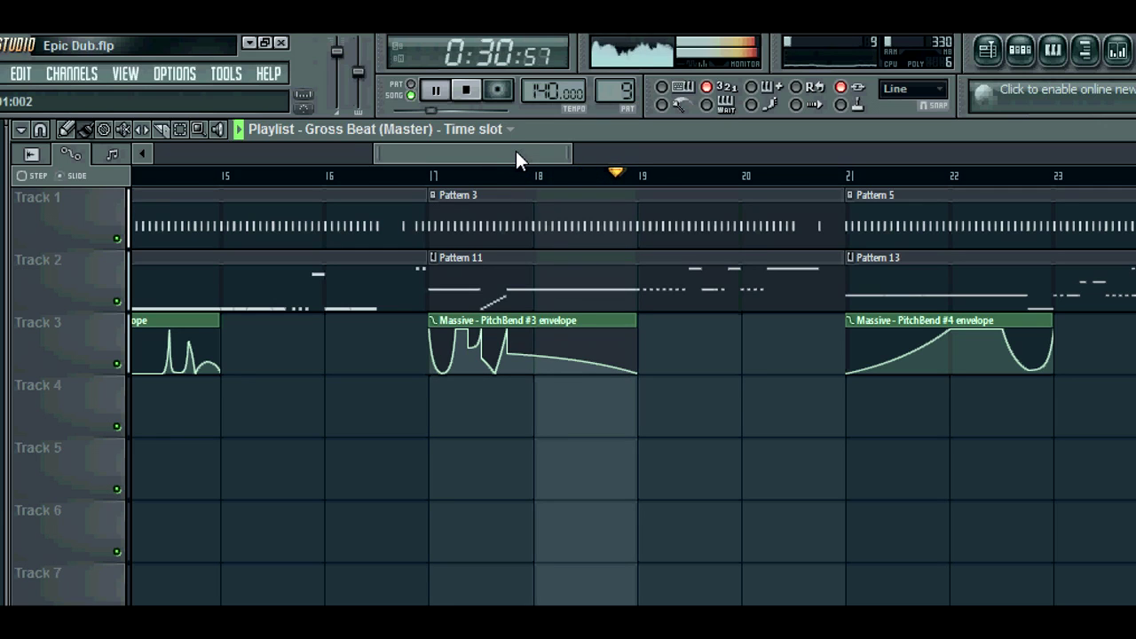
{"action": "left_click_drag", "start_coordinate": [516, 152], "coordinate": [568, 165]}
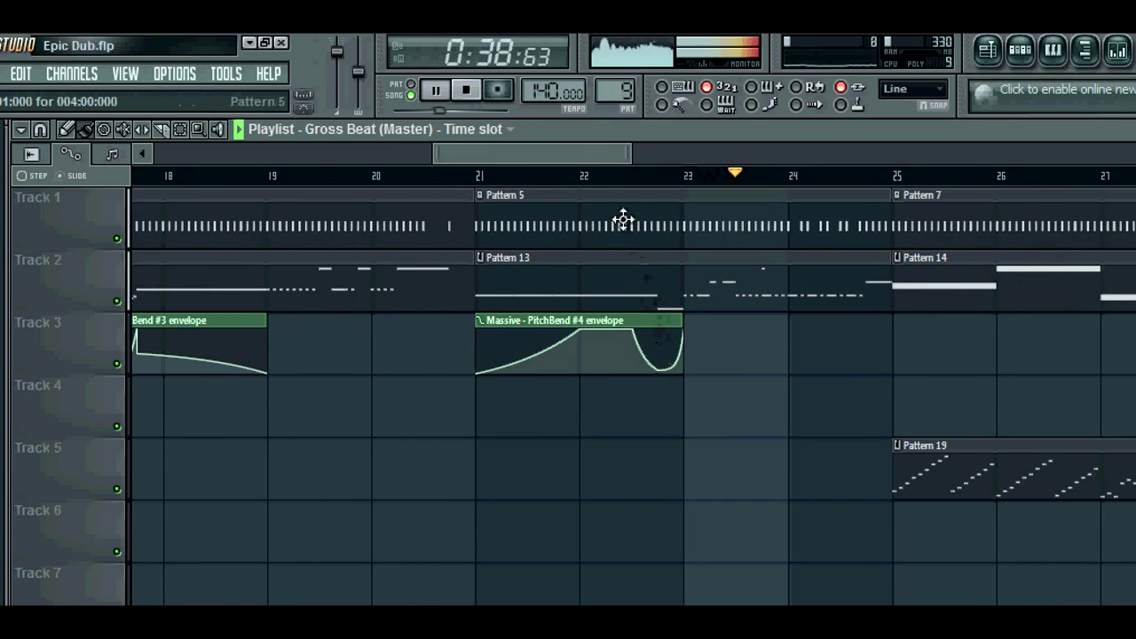
{"action": "left_click_drag", "start_coordinate": [567, 155], "coordinate": [596, 157]}
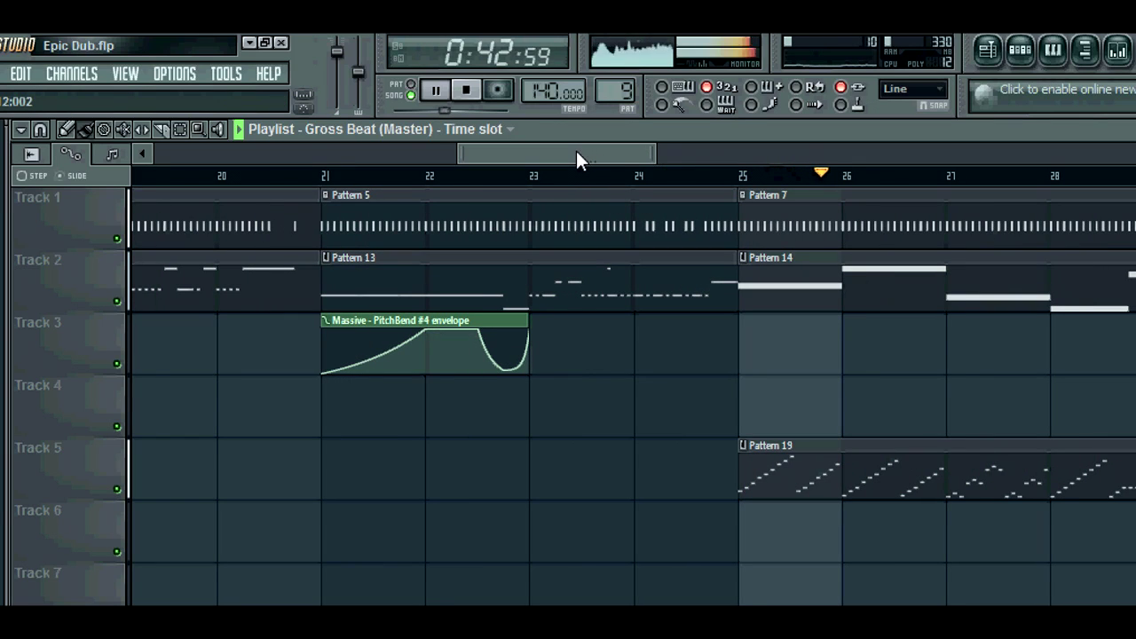
{"action": "key", "text": "space"}
{"action": "left_click_drag", "start_coordinate": [577, 151], "coordinate": [553, 198]}
{"action": "left_click", "coordinate": [366, 178]}
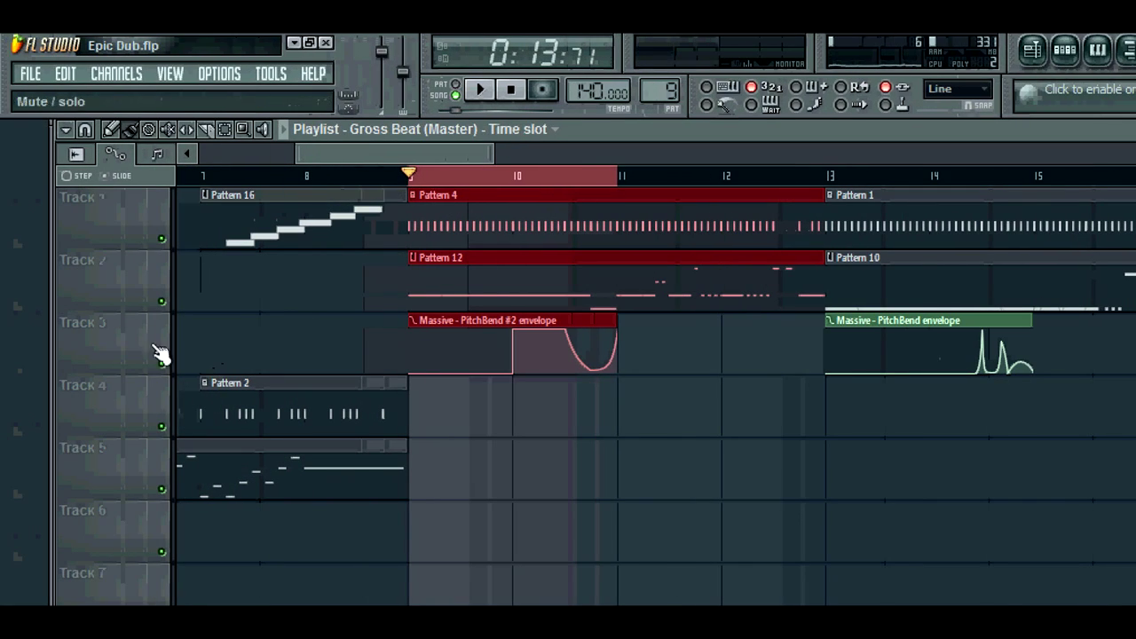
- Mute all playlist tracks except Track 2 and Track 3, leaving the bass pattern and its pitch bend envelopes active
{"action": "left_click", "coordinate": [117, 301]}
{"action": "left_click", "coordinate": [165, 364]}
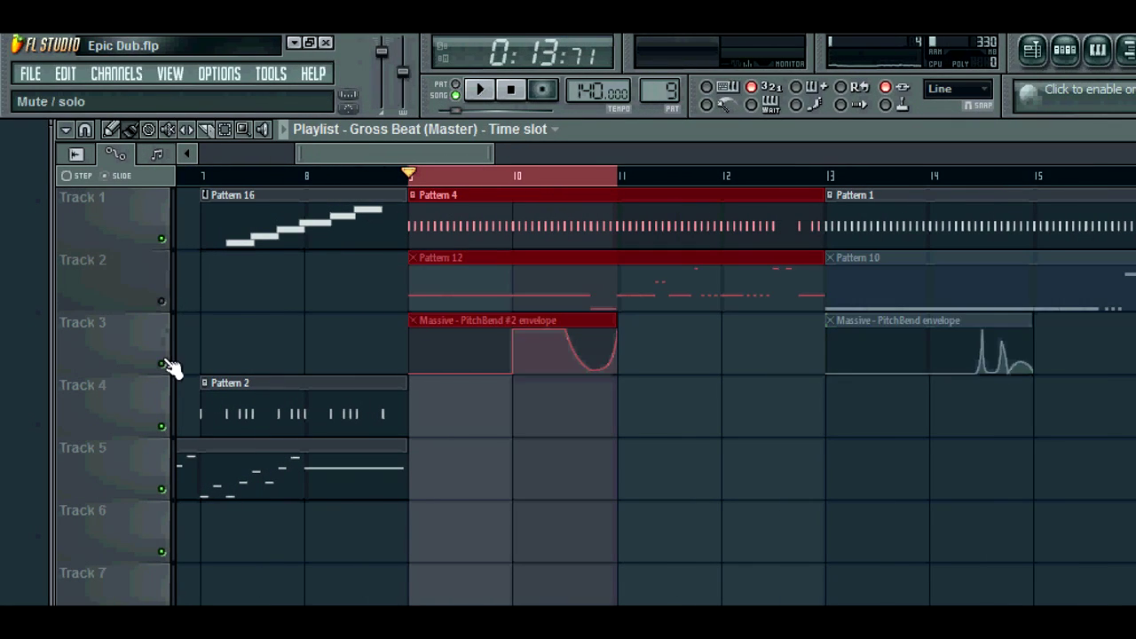
{"action": "right_click", "coordinate": [165, 364]}
{"action": "left_click", "coordinate": [164, 302]}
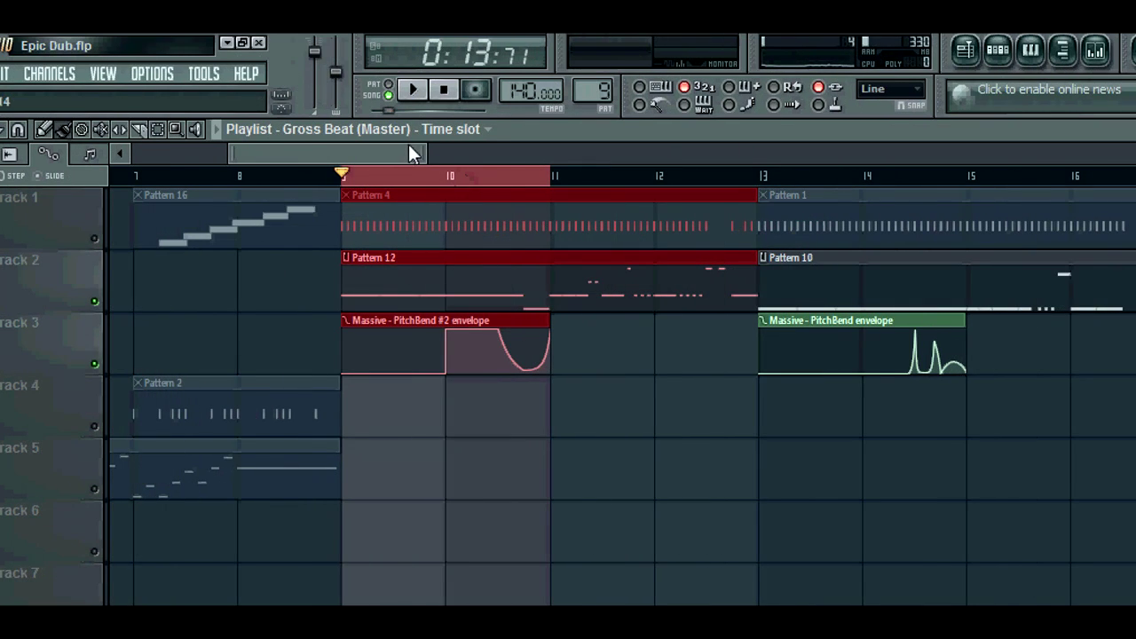
- Open the Massive synth of the Sonic Death channel and display its LFO 5 settings
{"action": "left_click", "coordinate": [997, 50]}
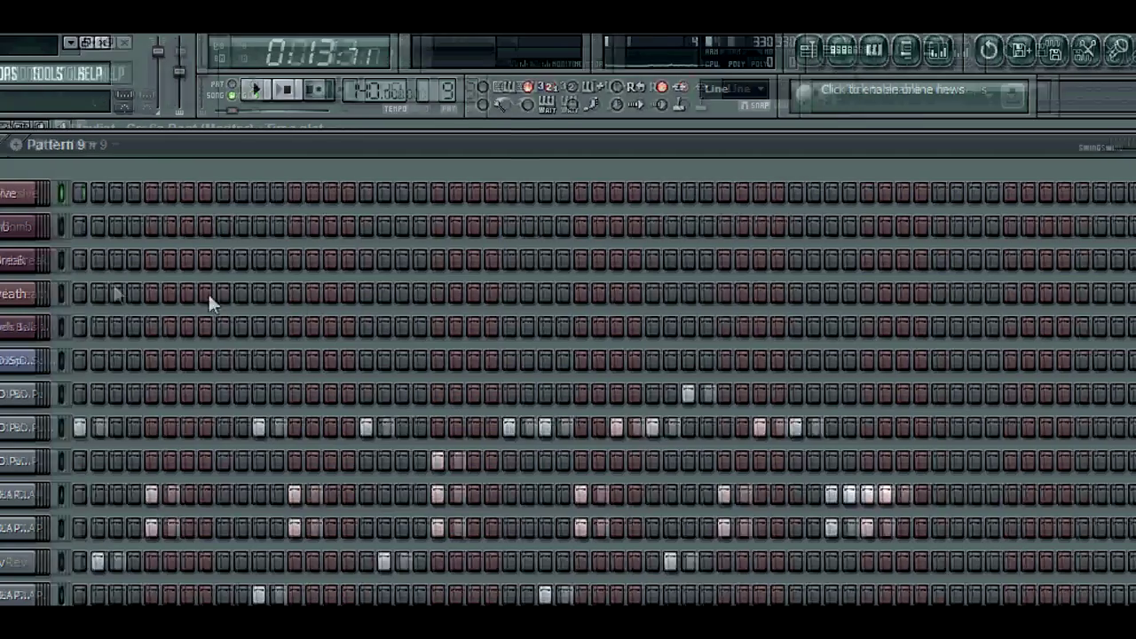
{"action": "left_click", "coordinate": [9, 193]}
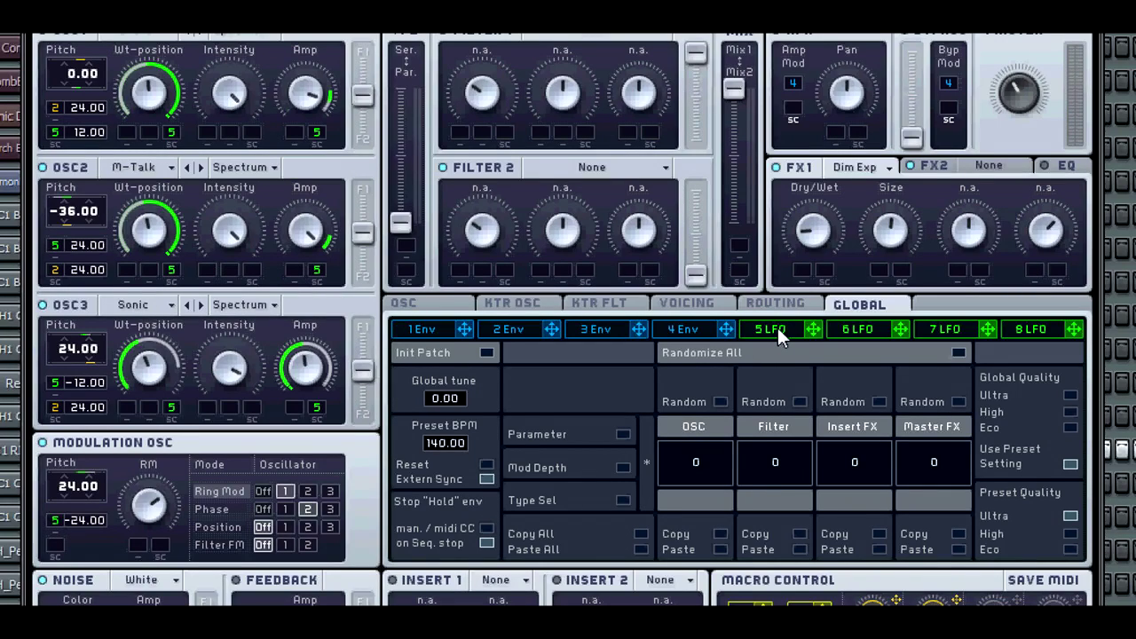
{"action": "left_click", "coordinate": [770, 331]}
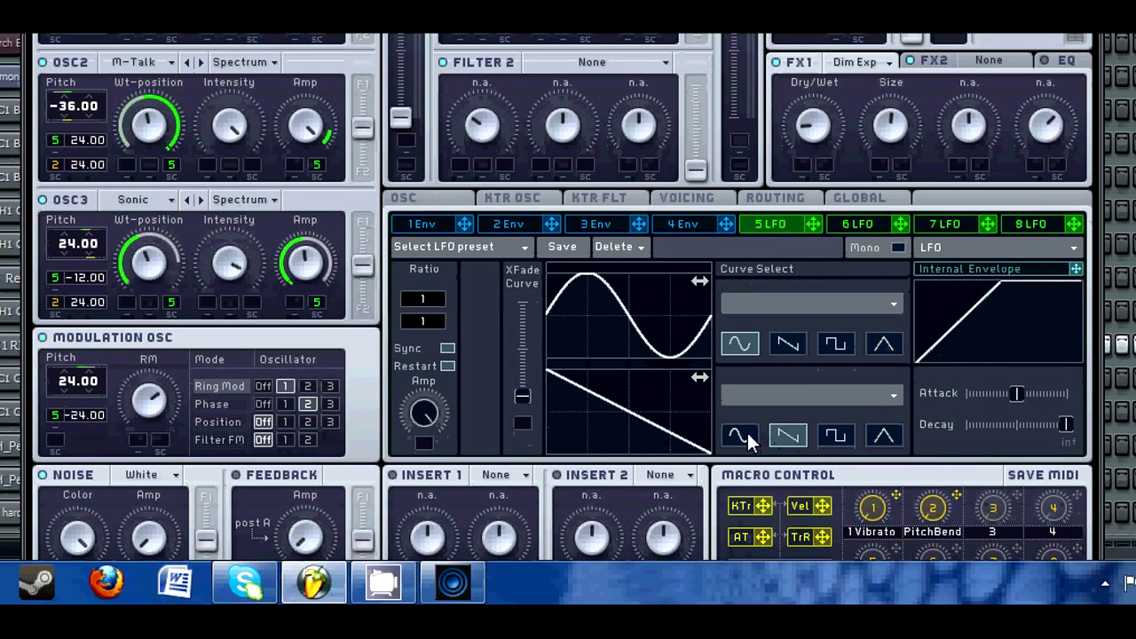
- Try a sine on LFO 5's lower curve, and restore the descending sawtooth with its ramp starting at the cycle's beginning
{"action": "left_click", "coordinate": [743, 472]}
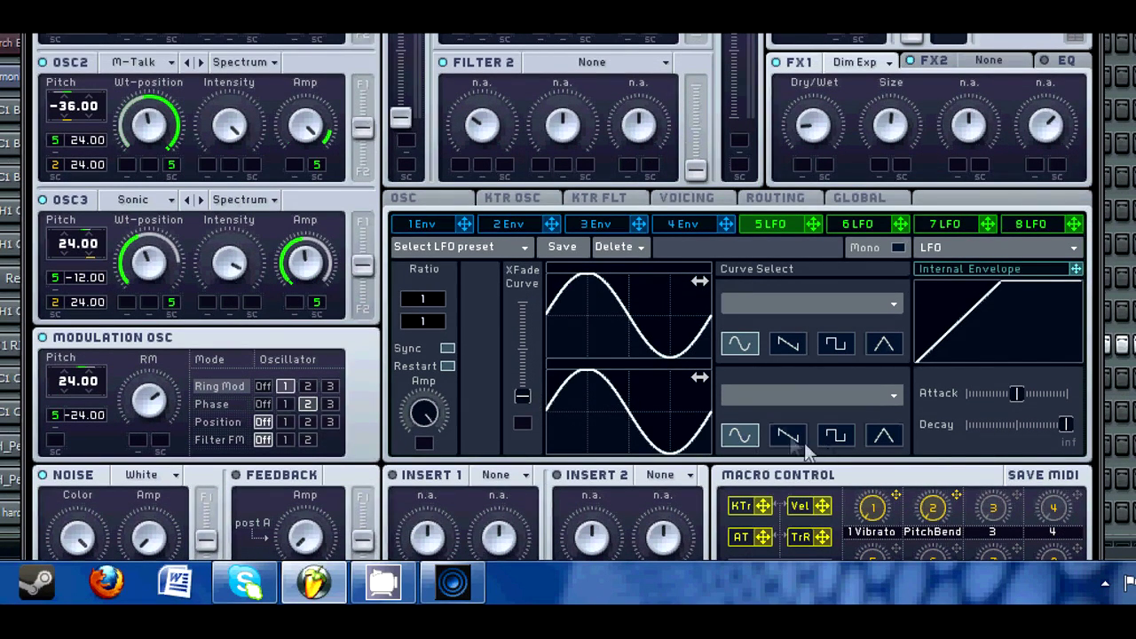
{"action": "left_click", "coordinate": [788, 435]}
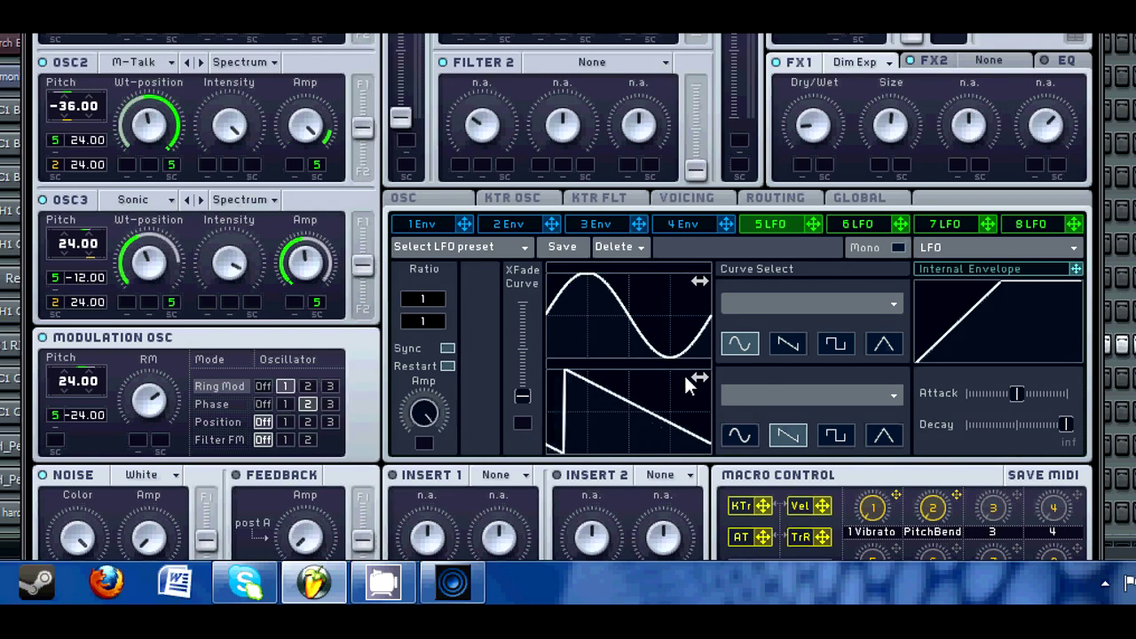
{"action": "left_click_drag", "start_coordinate": [685, 375], "coordinate": [702, 378]}
{"action": "left_click_drag", "start_coordinate": [672, 417], "coordinate": [654, 400]}
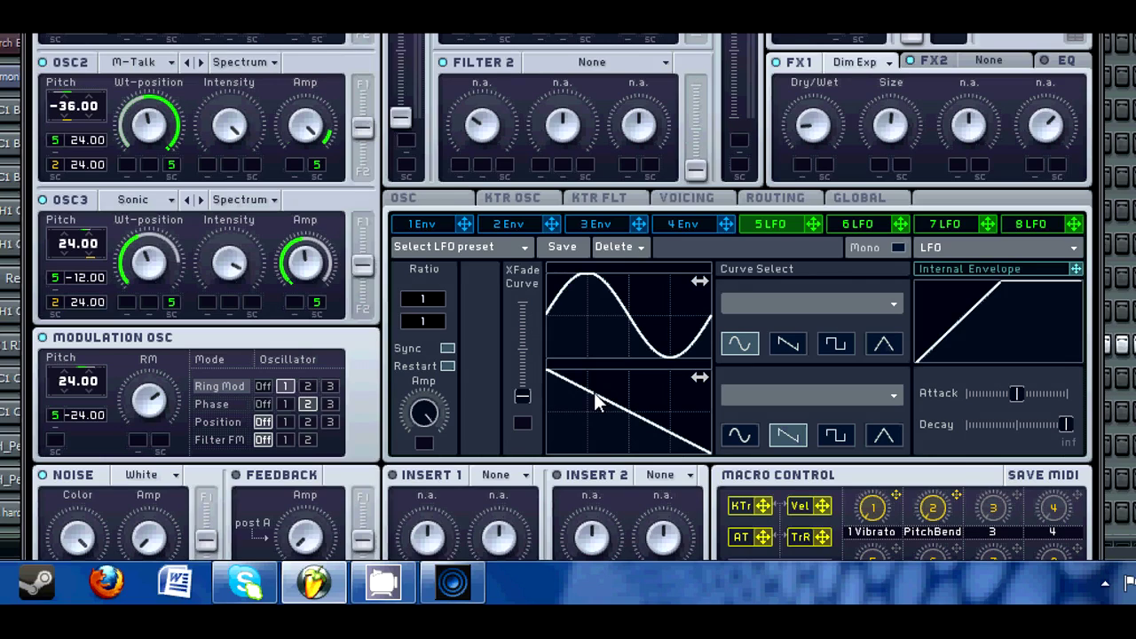
- Set LFO 5's upper curve to a descending sawtooth and keep the XFade Curve fully on the lower curve
{"action": "left_click_drag", "start_coordinate": [523, 392], "coordinate": [523, 303]}
{"action": "left_click", "coordinate": [783, 338]}
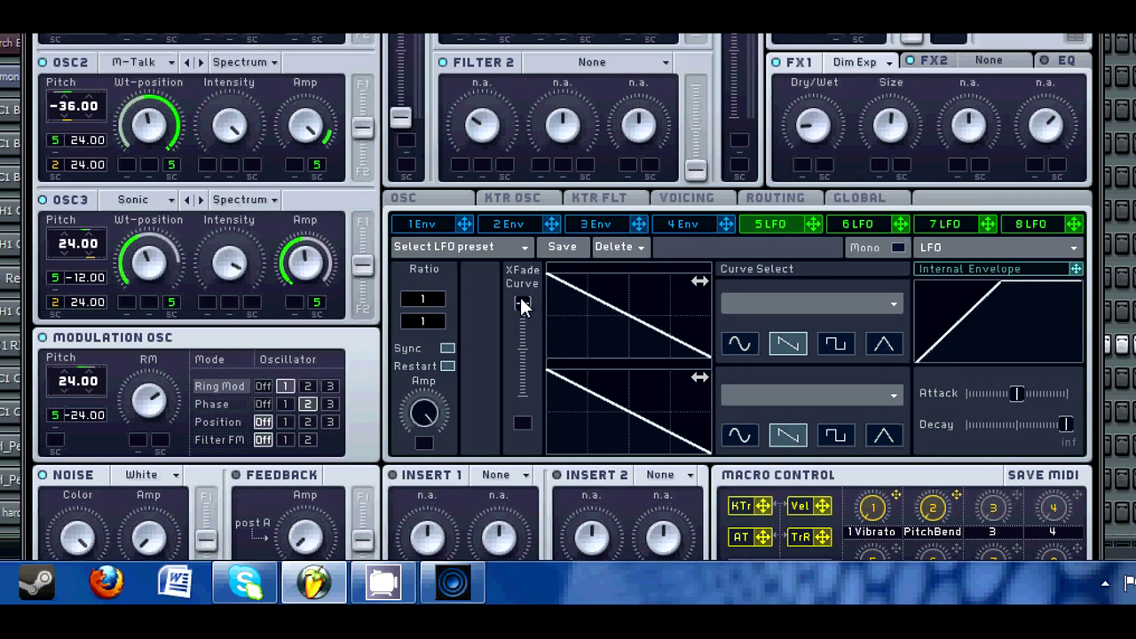
{"action": "left_click_drag", "start_coordinate": [524, 302], "coordinate": [528, 519]}
{"action": "left_click_drag", "start_coordinate": [522, 396], "coordinate": [524, 351]}
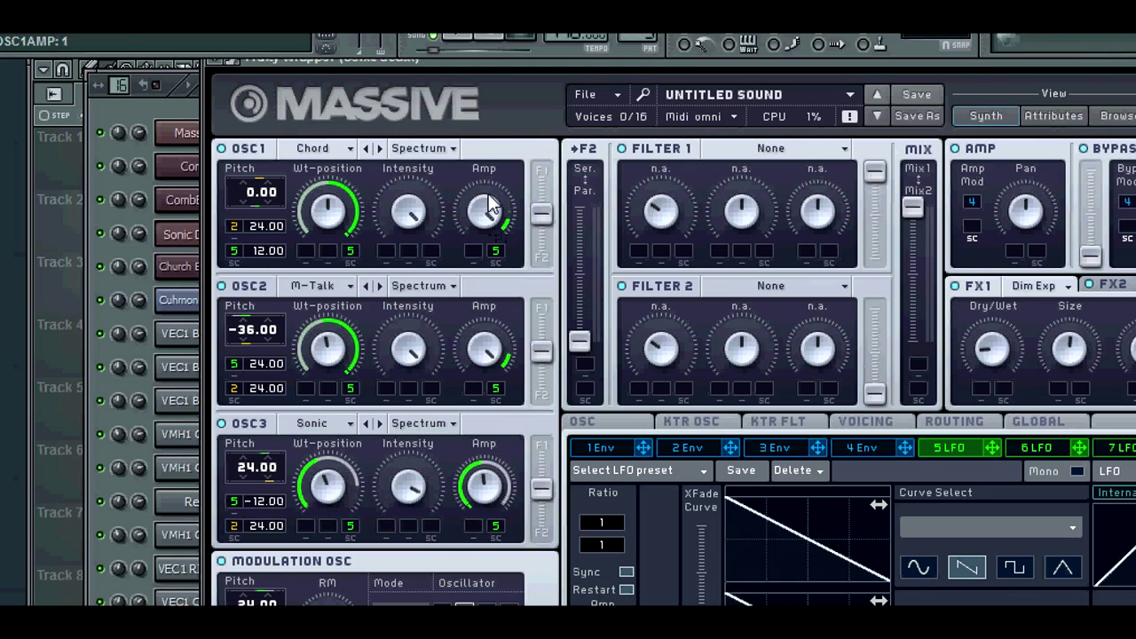
- Lower OSC1's Amp slightly from maximum and assign LFO 5 to it with a small modulation range
{"action": "left_click_drag", "start_coordinate": [487, 219], "coordinate": [477, 224]}
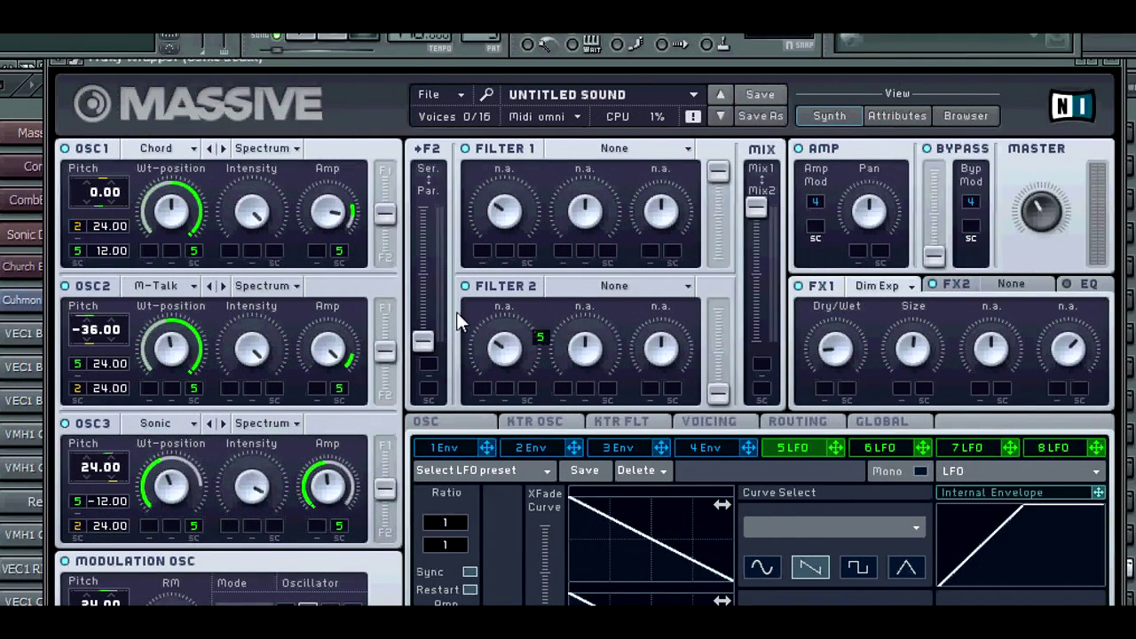
{"action": "left_click_drag", "start_coordinate": [359, 273], "coordinate": [339, 251]}
{"action": "left_click_drag", "start_coordinate": [340, 255], "coordinate": [338, 271]}
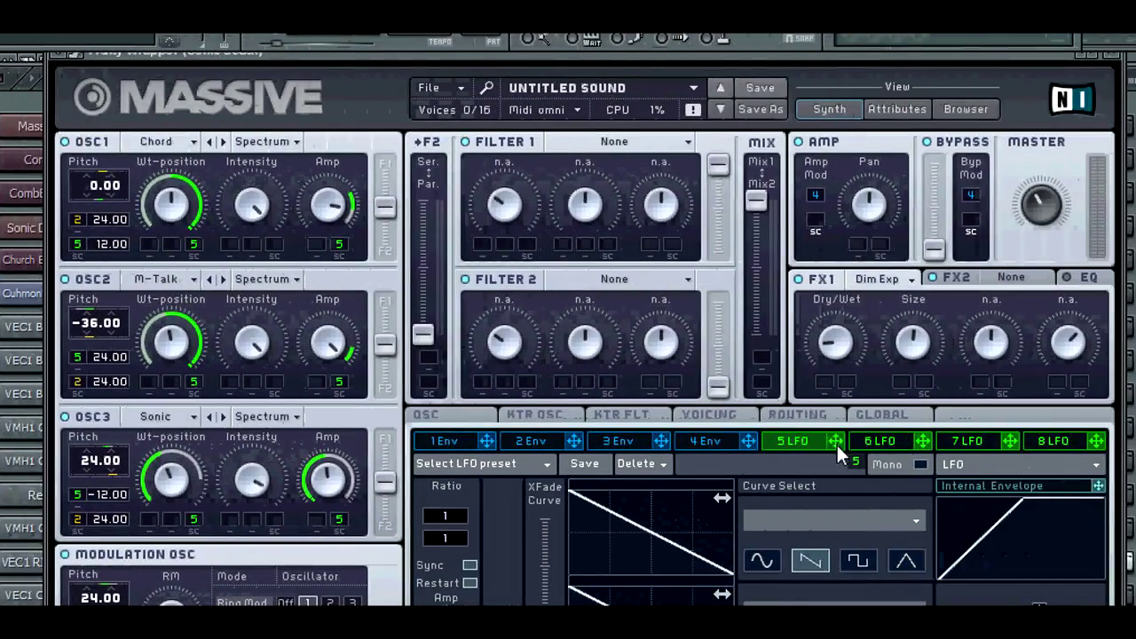
- Assign LFO 5 to OSC1's pitch with a modulation amount of 12.00
{"action": "left_click_drag", "start_coordinate": [991, 508], "coordinate": [287, 333]}
{"action": "mouse_move", "coordinate": [287, 266]}
{"action": "left_mouse_down"}
{"action": "mouse_move", "coordinate": [234, 244]}
{"action": "mouse_move", "coordinate": [256, 235]}
{"action": "mouse_move", "coordinate": [283, 262]}
{"action": "left_mouse_up"}
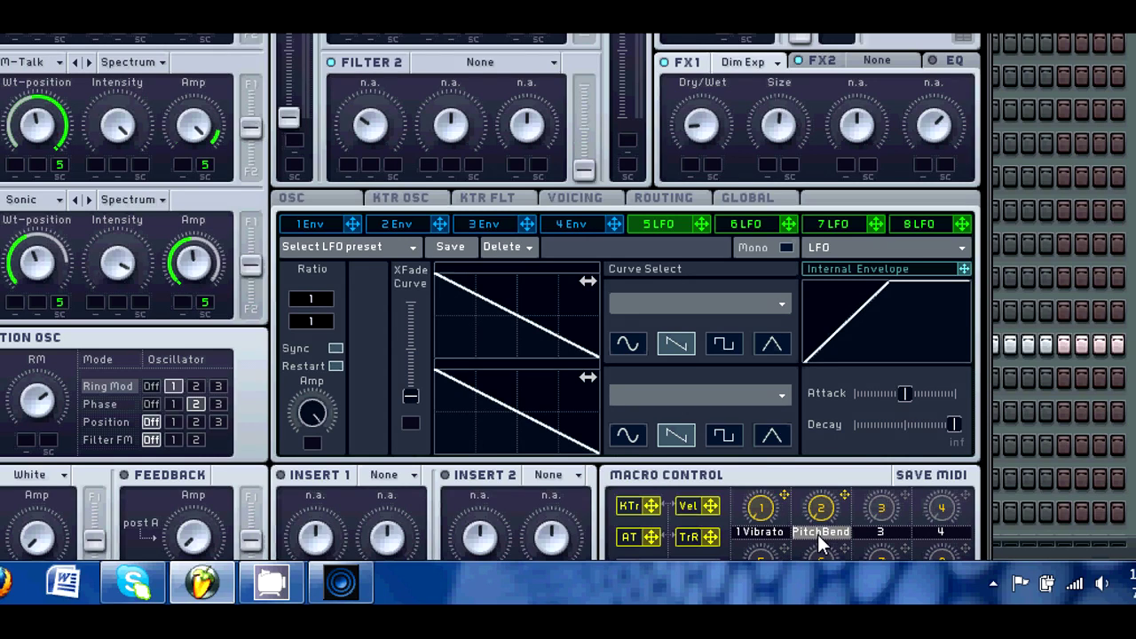
- Name macro 2 PitchBend and set its modulation amount on OSC1's pitch to 24.00
{"action": "left_click", "coordinate": [817, 533]}
{"action": "type", "text": "PitchBend"}
{"action": "key", "text": "Return"}
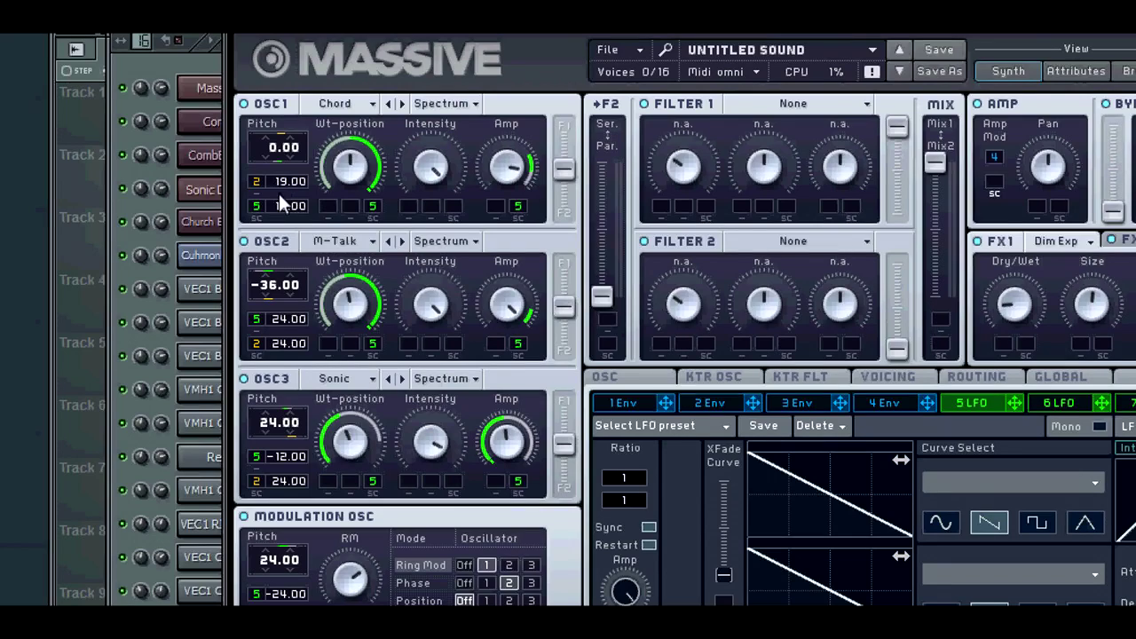
{"action": "left_click_drag", "start_coordinate": [282, 232], "coordinate": [283, 238]}
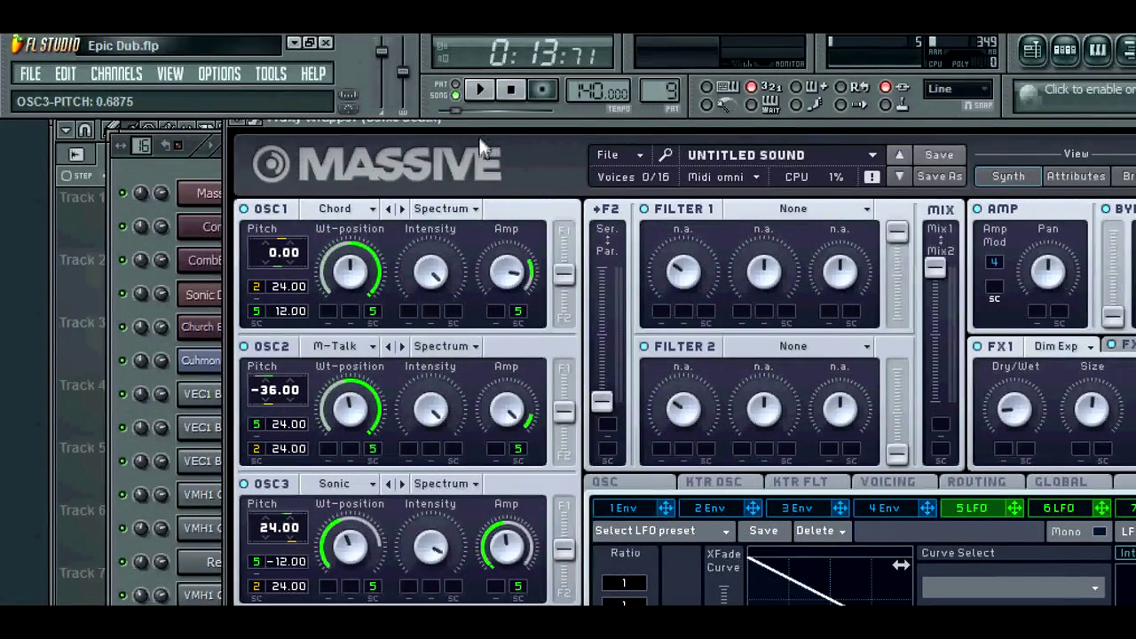
- Shift the Massive window slightly and examine the plugin wrapper's options menu
{"action": "left_click_drag", "start_coordinate": [485, 125], "coordinate": [475, 136]}
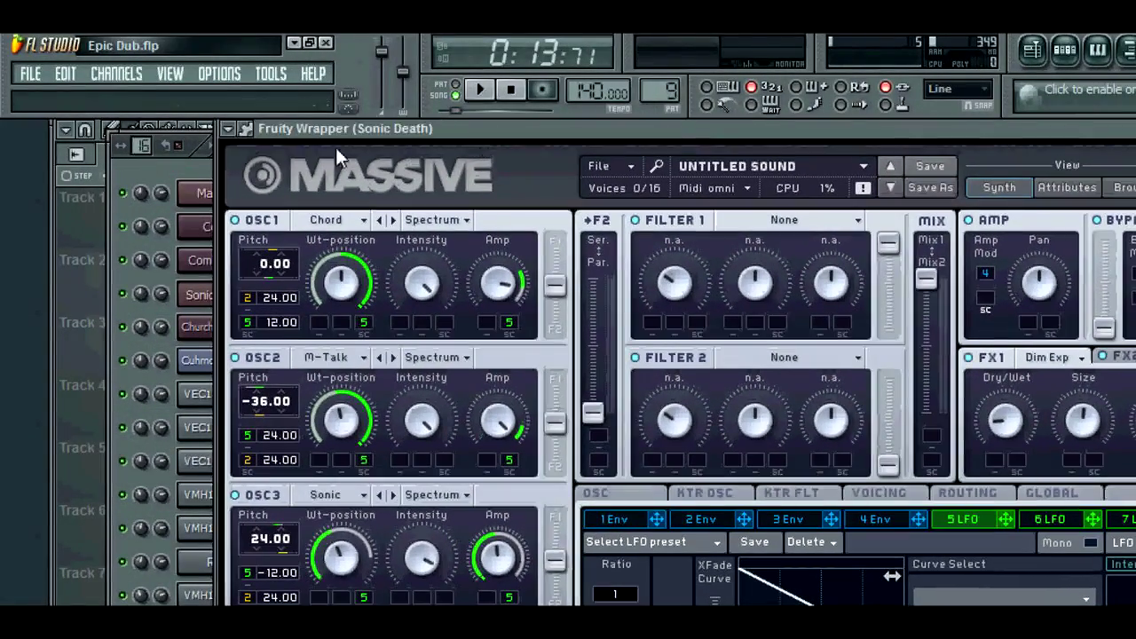
{"action": "left_click", "coordinate": [229, 130]}
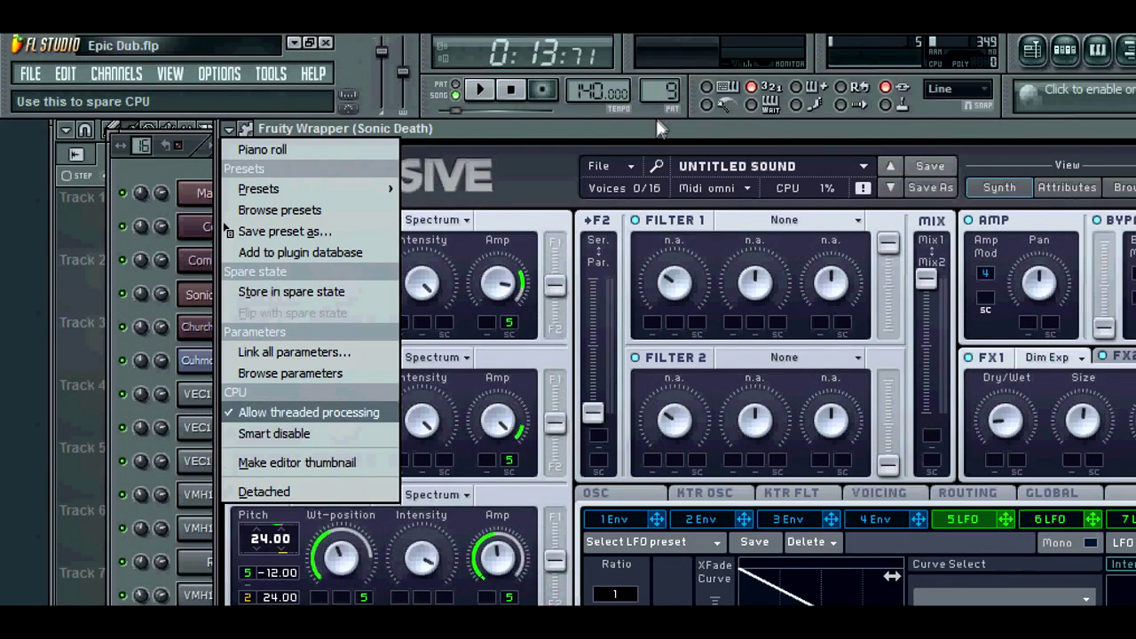
{"action": "left_click", "coordinate": [652, 118]}
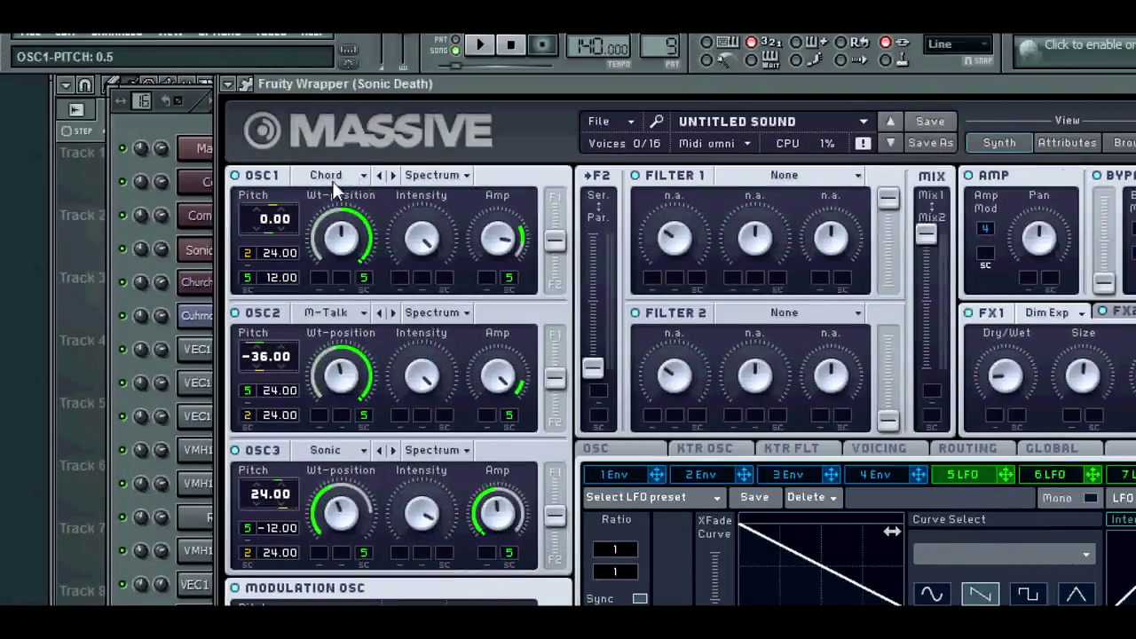
- Choose the Camchord wavetable for OSC1 and keep its mode on Spectrum
{"action": "left_click", "coordinate": [284, 131]}
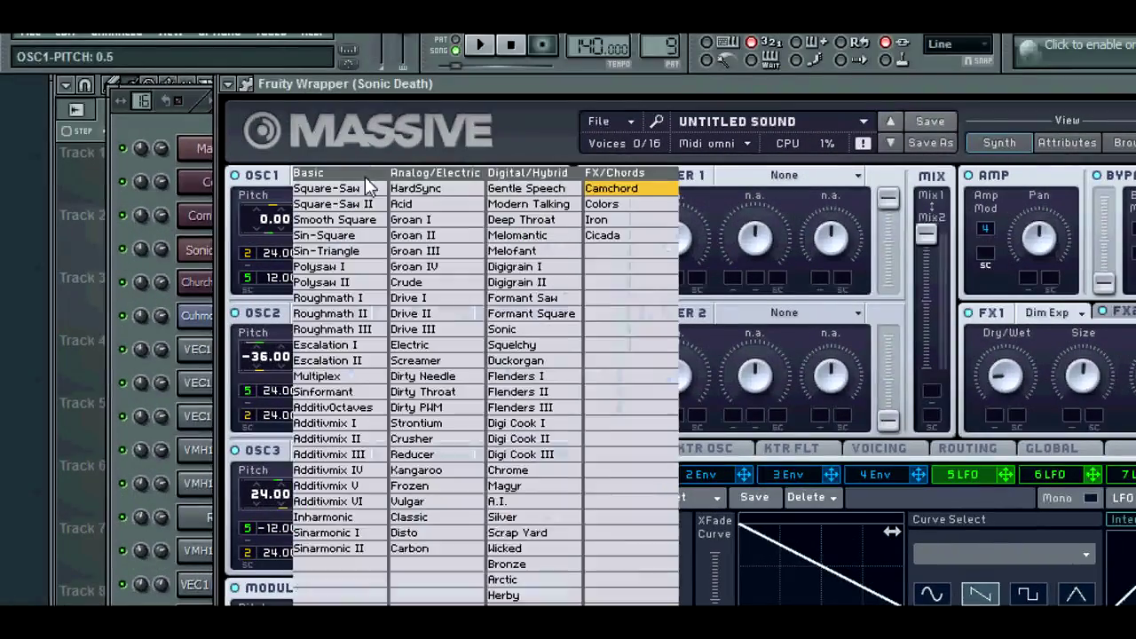
{"action": "left_click", "coordinate": [640, 189]}
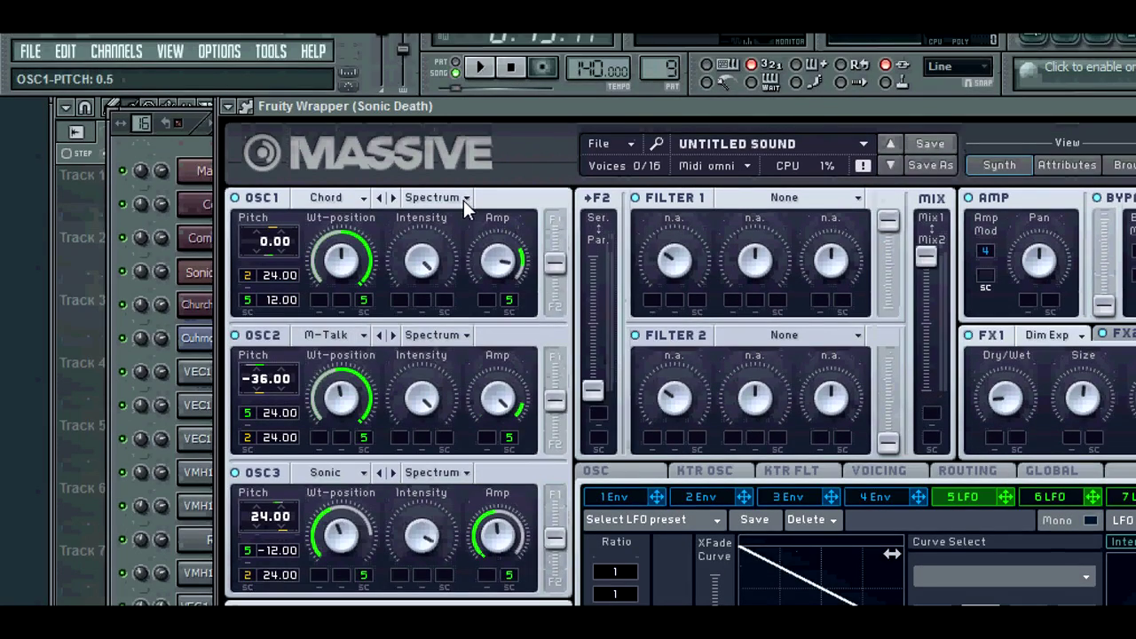
{"action": "left_click", "coordinate": [464, 199]}
{"action": "left_click", "coordinate": [452, 197]}
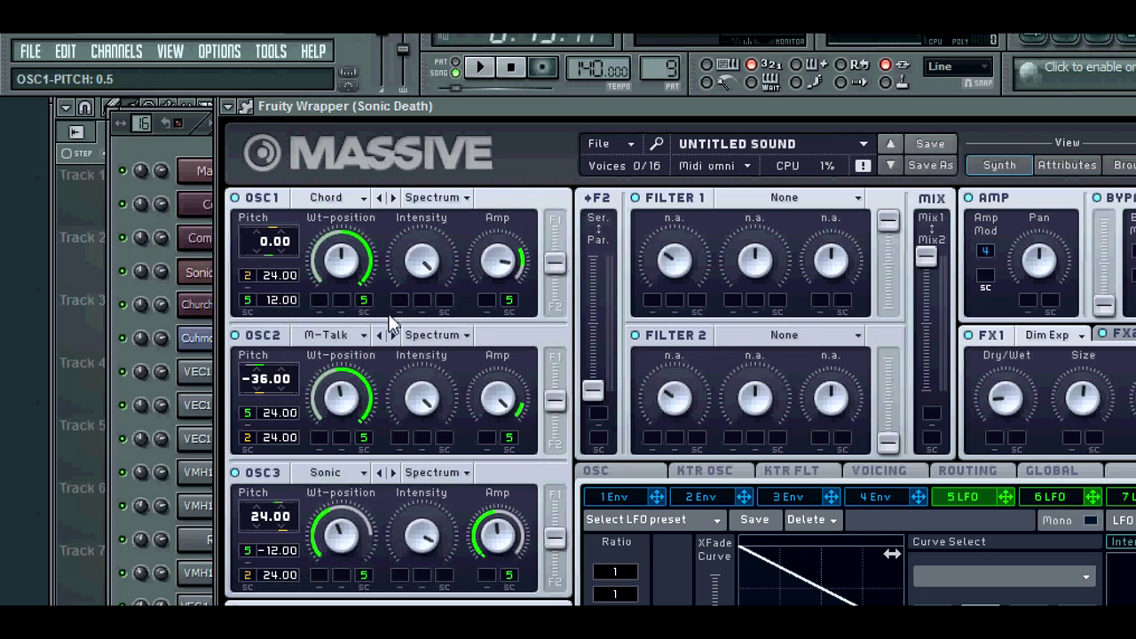
- Choose the Modern Talking wavetable for OSC2 and set LFO 5's modulation range on its Wt-position
{"action": "left_click", "coordinate": [366, 334]}
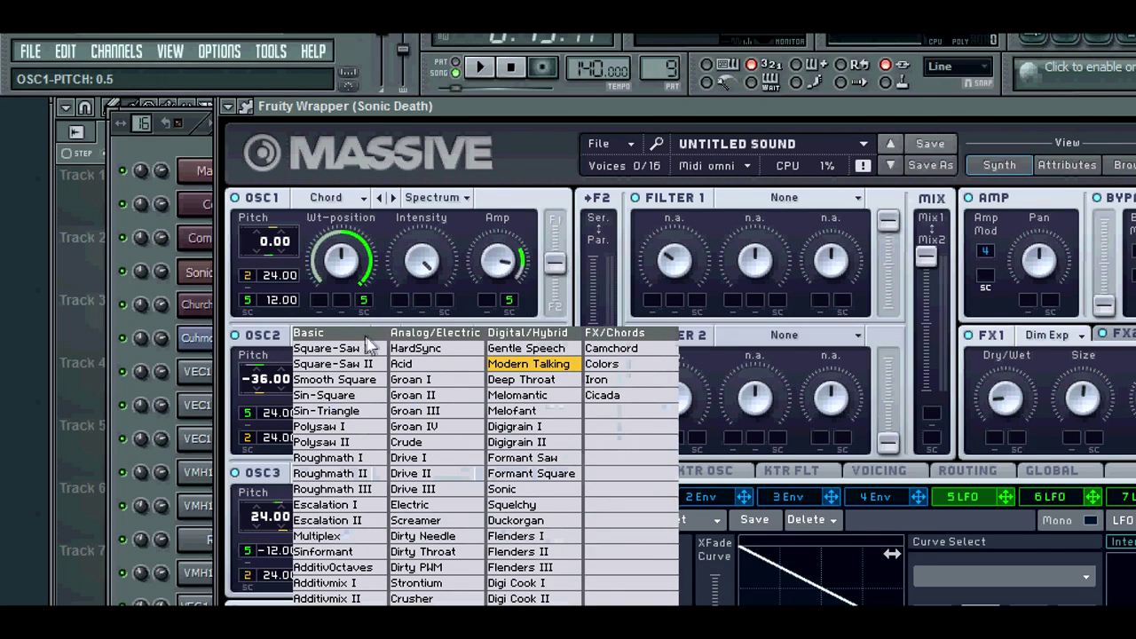
{"action": "left_click", "coordinate": [528, 364]}
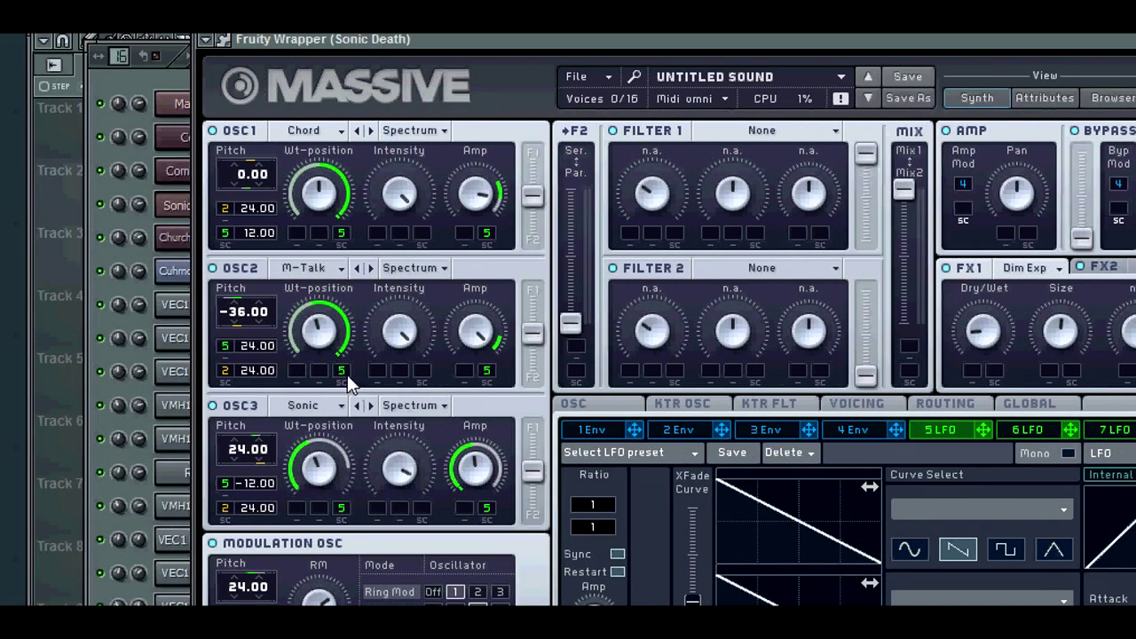
{"action": "left_click_drag", "start_coordinate": [342, 371], "coordinate": [338, 293]}
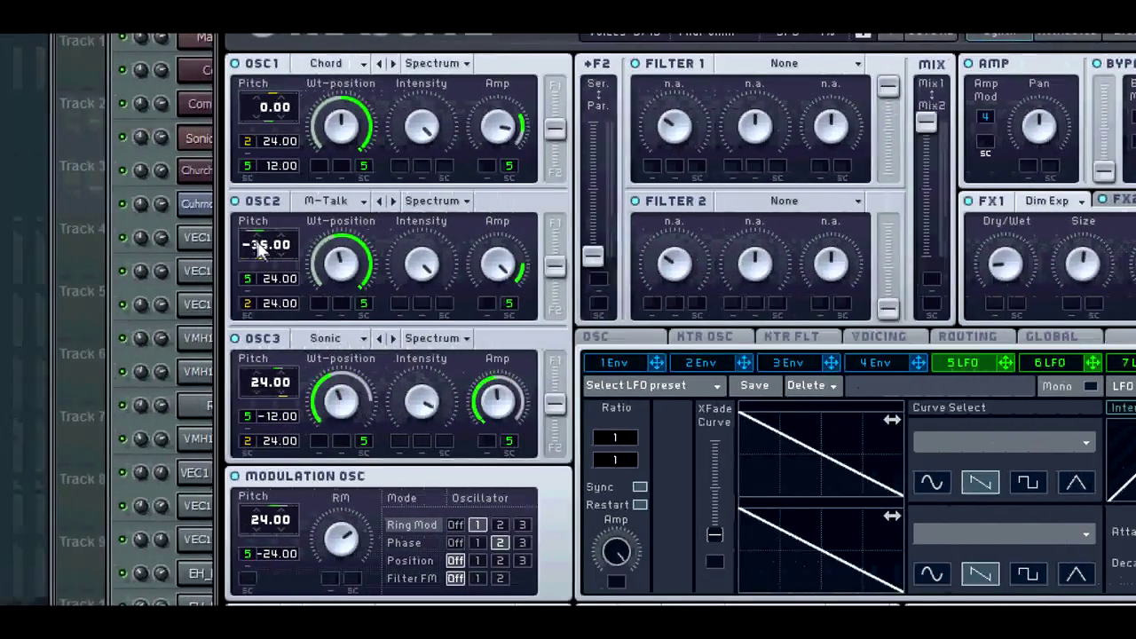
- Set OSC2's pitch to -36.00 and assign the PitchBend macro to it with an amount of 24.00
{"action": "left_click_drag", "start_coordinate": [262, 245], "coordinate": [282, 263]}
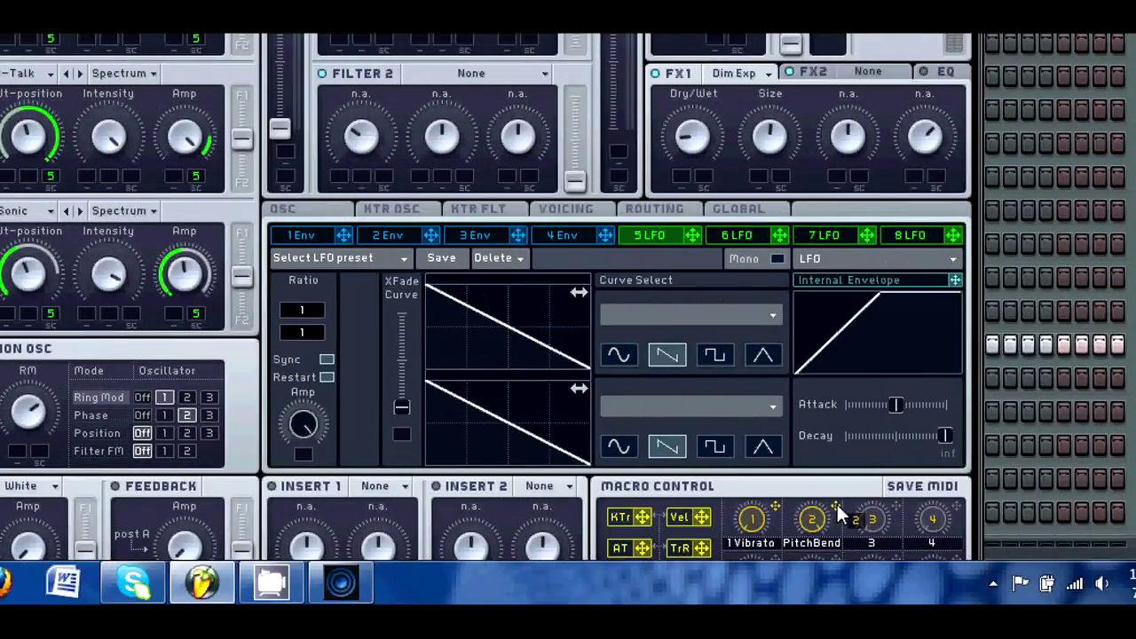
{"action": "left_click_drag", "start_coordinate": [850, 513], "coordinate": [397, 377]}
{"action": "left_click_drag", "start_coordinate": [312, 349], "coordinate": [253, 180]}
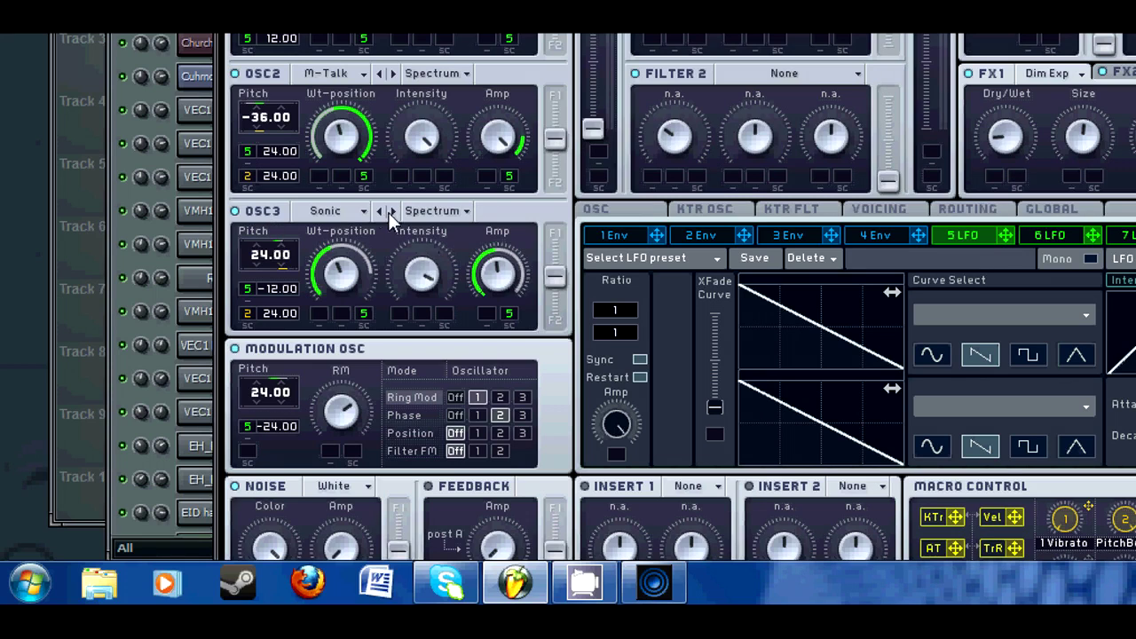
- Choose the Sonic wavetable for OSC3 and modulate its Wt-position and pitch with LFO 5, the pitch by -12.00
{"action": "left_click", "coordinate": [363, 211]}
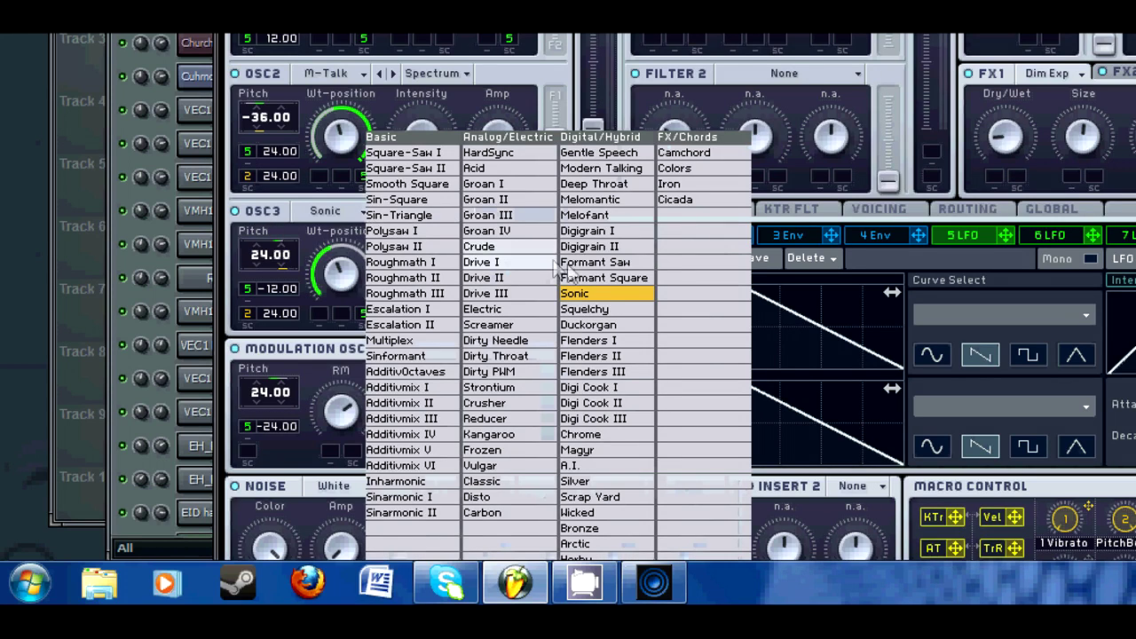
{"action": "left_click", "coordinate": [606, 294]}
{"action": "mouse_move", "coordinate": [355, 277]}
{"action": "left_mouse_down"}
{"action": "mouse_move", "coordinate": [355, 289]}
{"action": "mouse_move", "coordinate": [357, 273]}
{"action": "mouse_move", "coordinate": [360, 290]}
{"action": "mouse_move", "coordinate": [376, 286]}
{"action": "left_mouse_up"}
{"action": "left_click", "coordinate": [364, 313]}
{"action": "left_click_drag", "start_coordinate": [365, 321], "coordinate": [322, 299]}
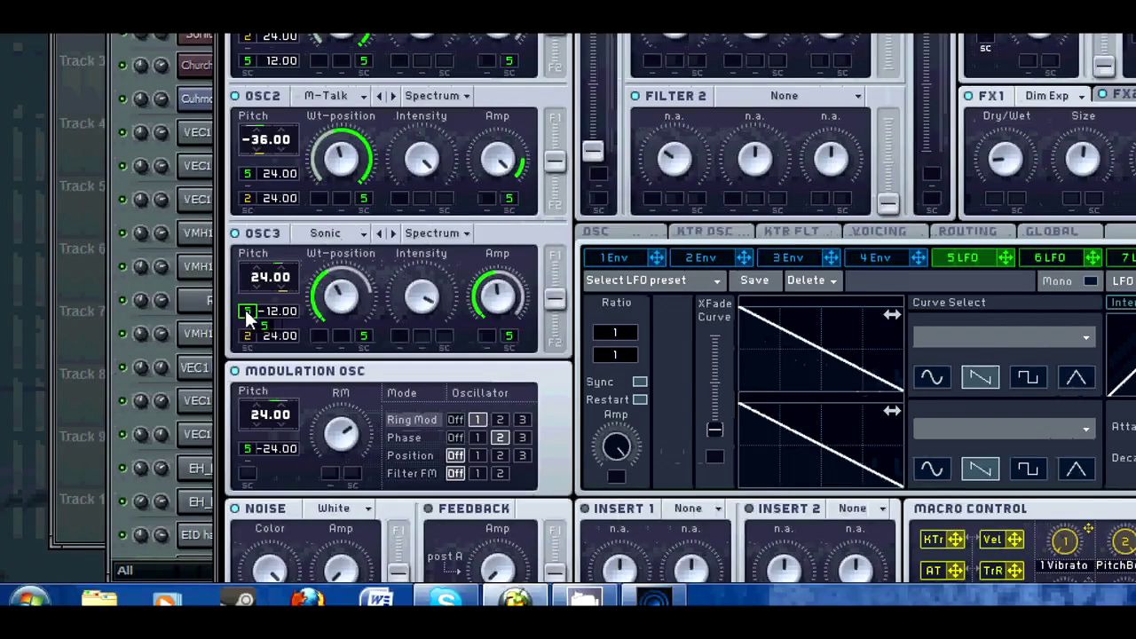
{"action": "left_click_drag", "start_coordinate": [245, 310], "coordinate": [246, 312]}
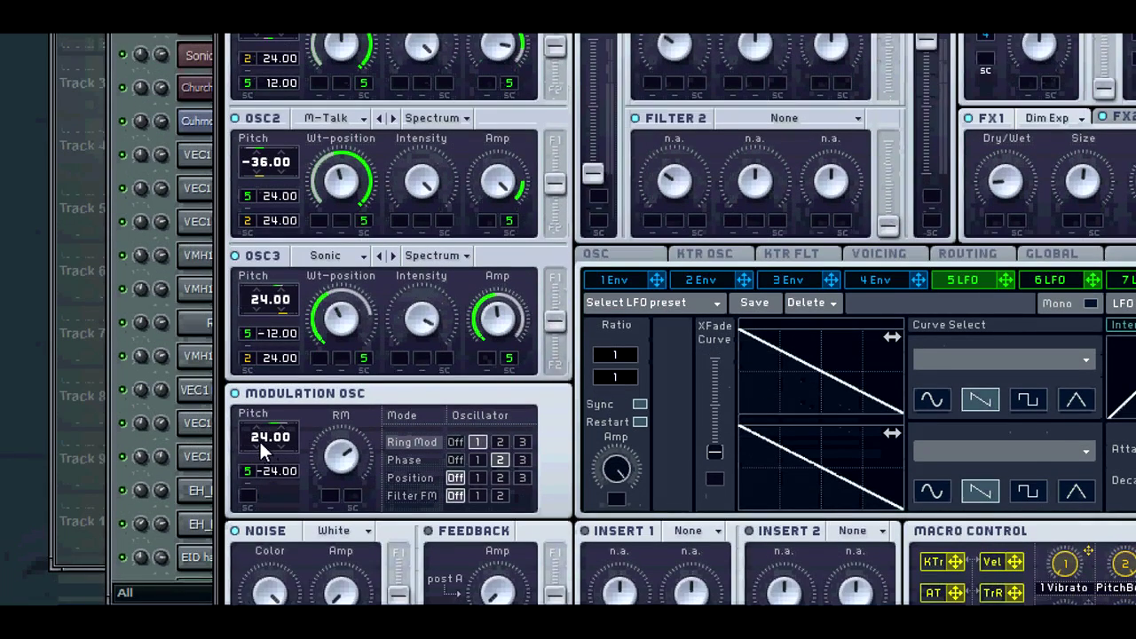
- Set the Modulation OSC's pitch to 24.00 and assign LFO 5 to it with an amount of -24.00
{"action": "left_click_drag", "start_coordinate": [259, 485], "coordinate": [263, 513]}
{"action": "left_click_drag", "start_coordinate": [262, 439], "coordinate": [274, 422]}
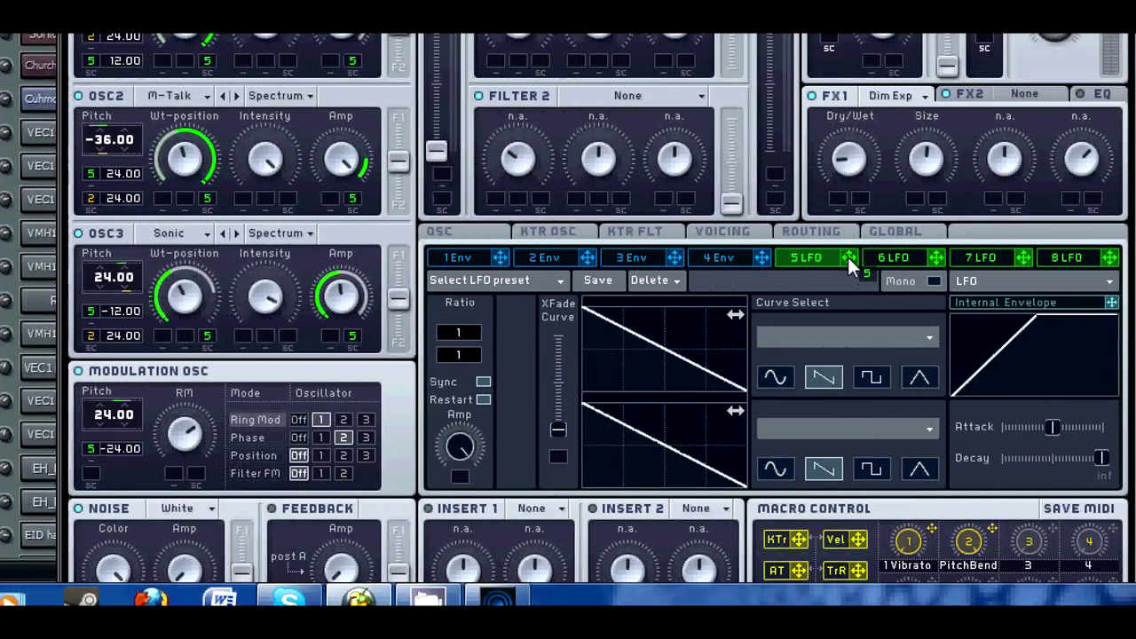
{"action": "left_click_drag", "start_coordinate": [1005, 258], "coordinate": [390, 354]}
{"action": "left_click_drag", "start_coordinate": [279, 353], "coordinate": [137, 445]}
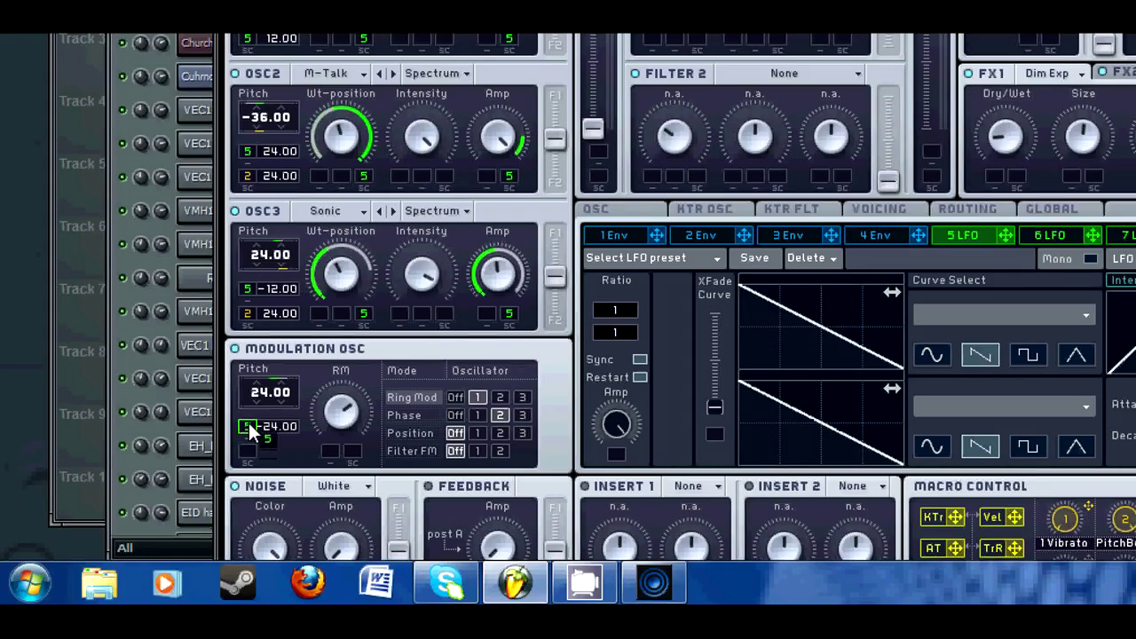
- Show the Modulation OSC's Phase mode, applied to oscillator 2, and adjust its Phase amount with LFO 5 as modulator
{"action": "left_click_drag", "start_coordinate": [248, 422], "coordinate": [247, 426]}
{"action": "left_click", "coordinate": [420, 415]}
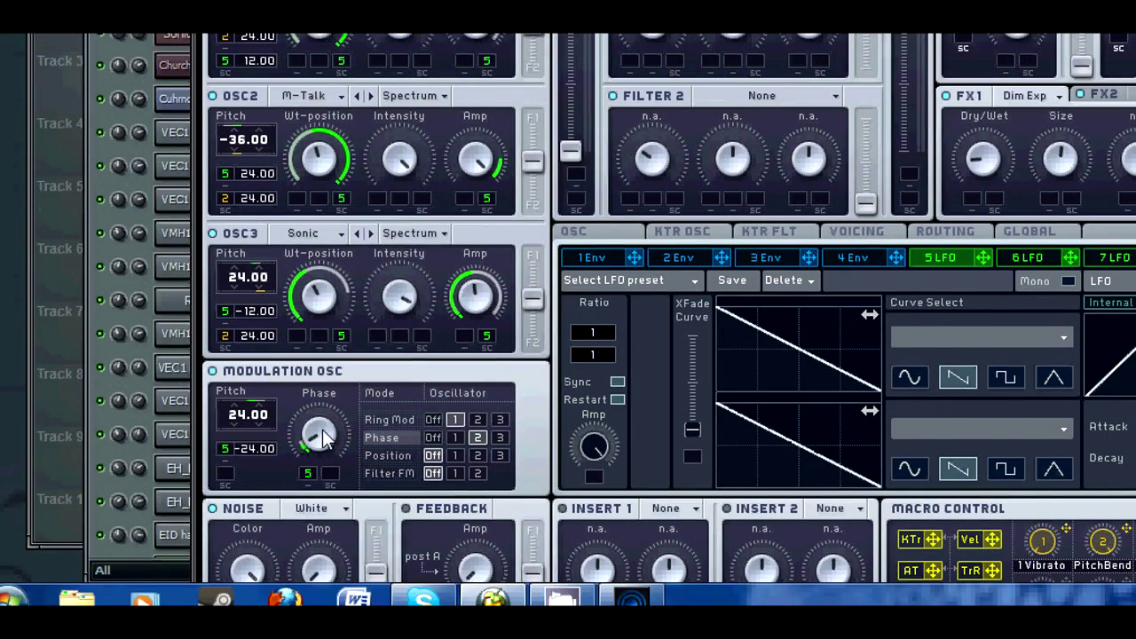
{"action": "left_click_drag", "start_coordinate": [324, 437], "coordinate": [324, 451]}
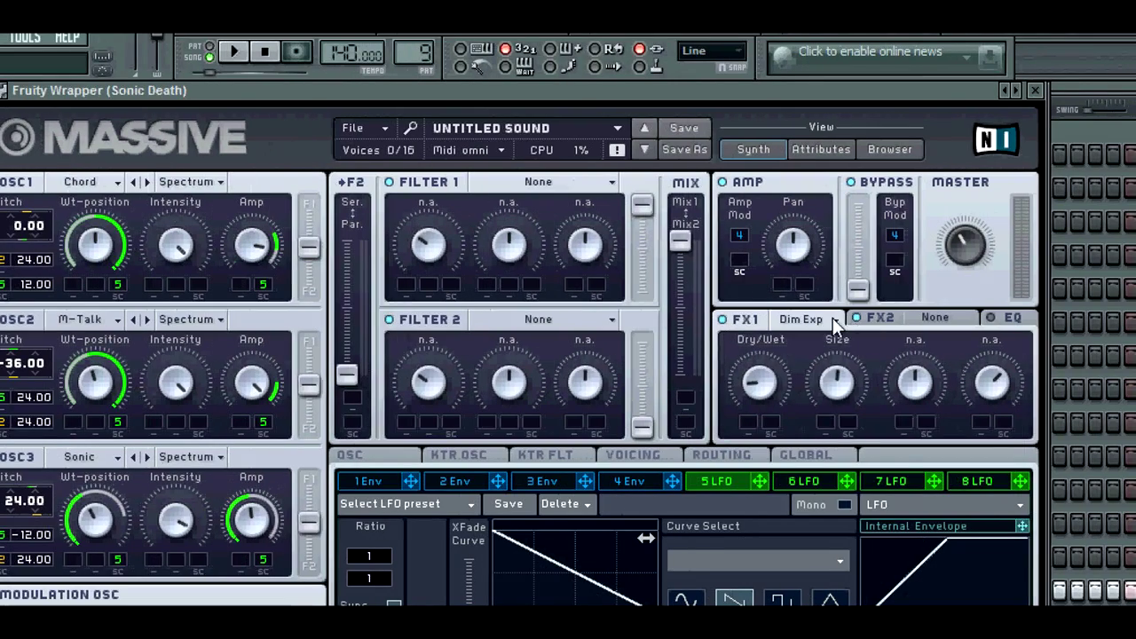
- Use Dimension Expander for FX1 and check the FX2 and EQ settings
{"action": "left_click", "coordinate": [855, 319]}
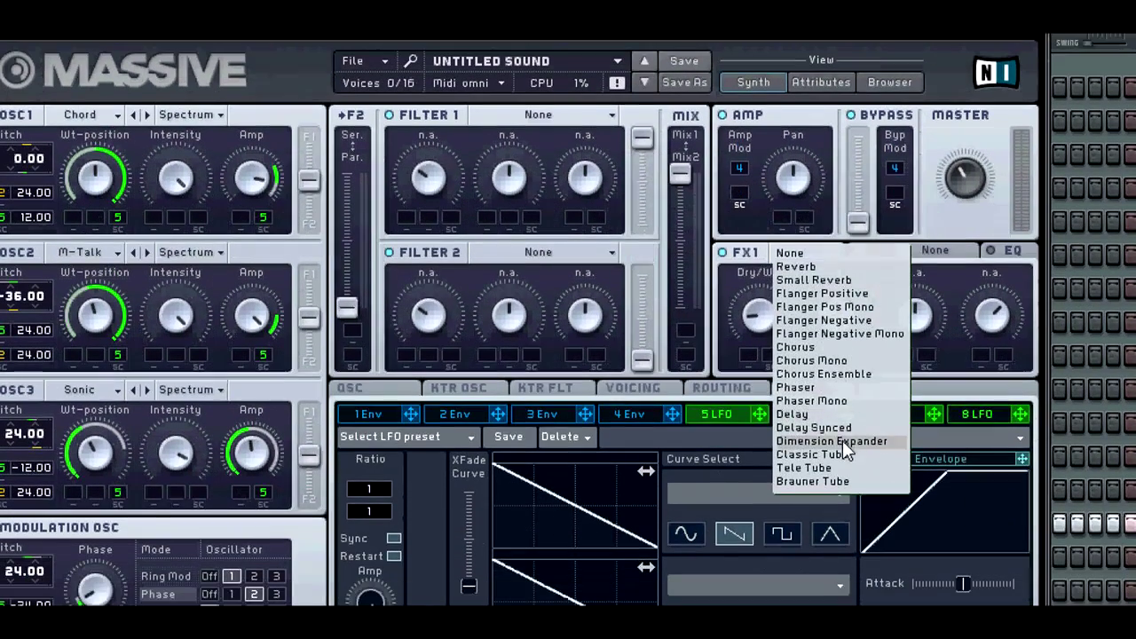
{"action": "left_click", "coordinate": [842, 508]}
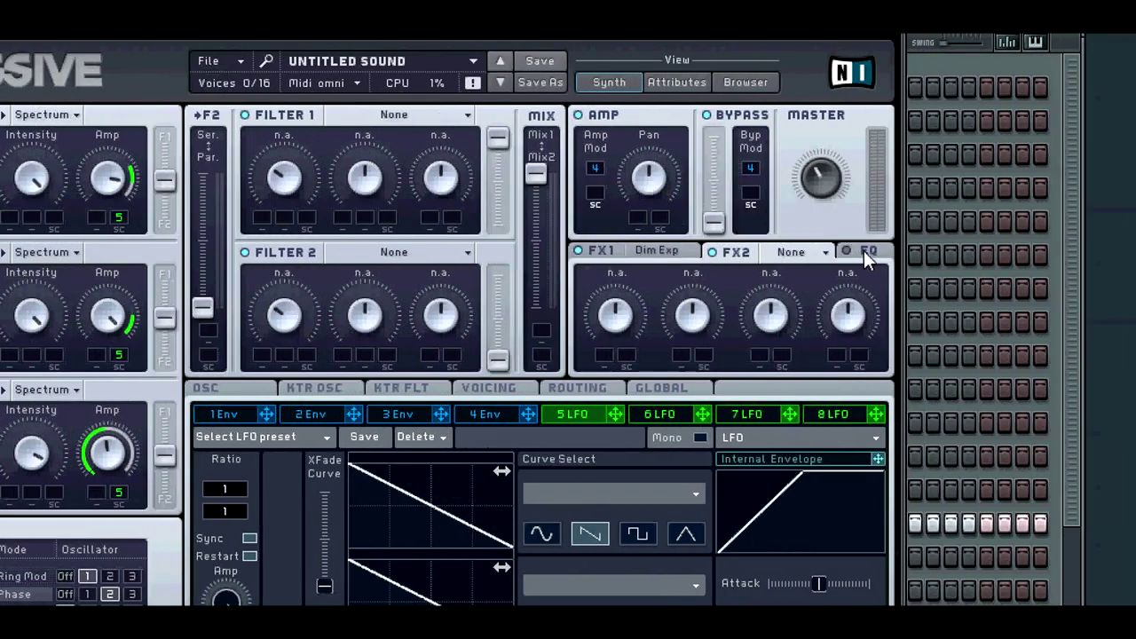
{"action": "left_click", "coordinate": [924, 252]}
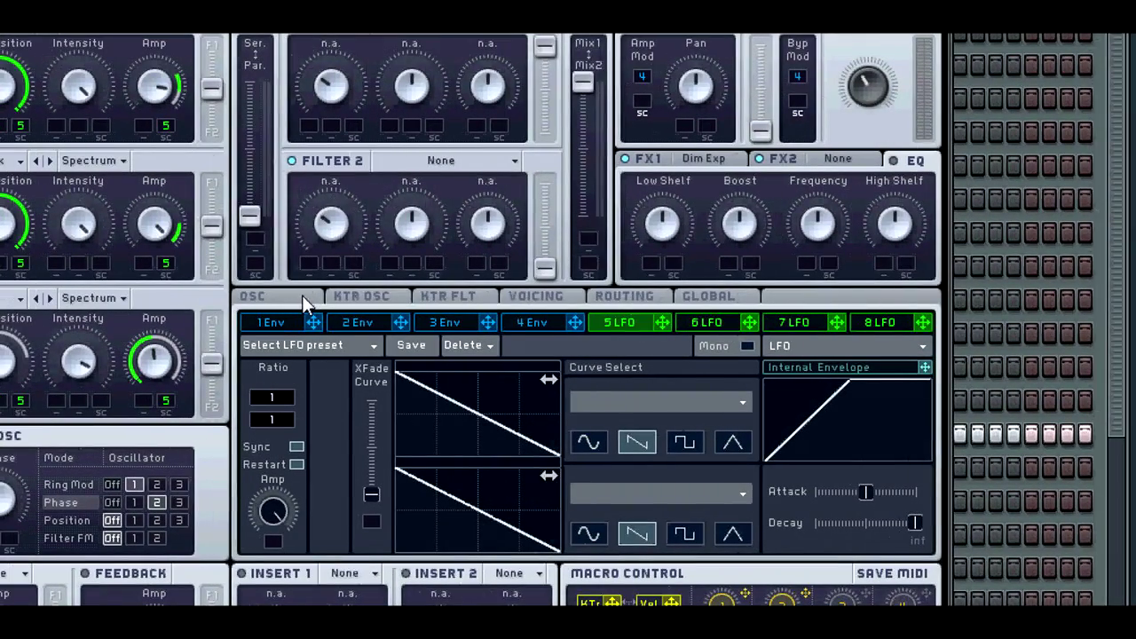
- Check the oscillator phase, glide and pitchbend settings and the oscillator key-tracking settings
{"action": "left_click", "coordinate": [279, 299]}
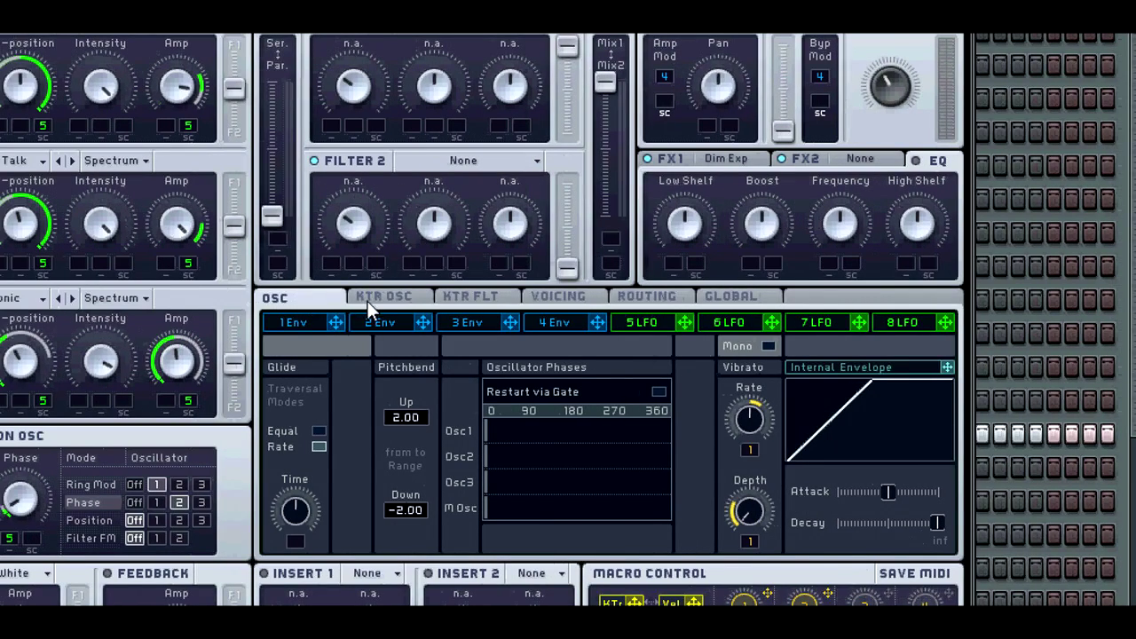
{"action": "left_click", "coordinate": [368, 301]}
{"action": "left_click", "coordinate": [314, 292]}
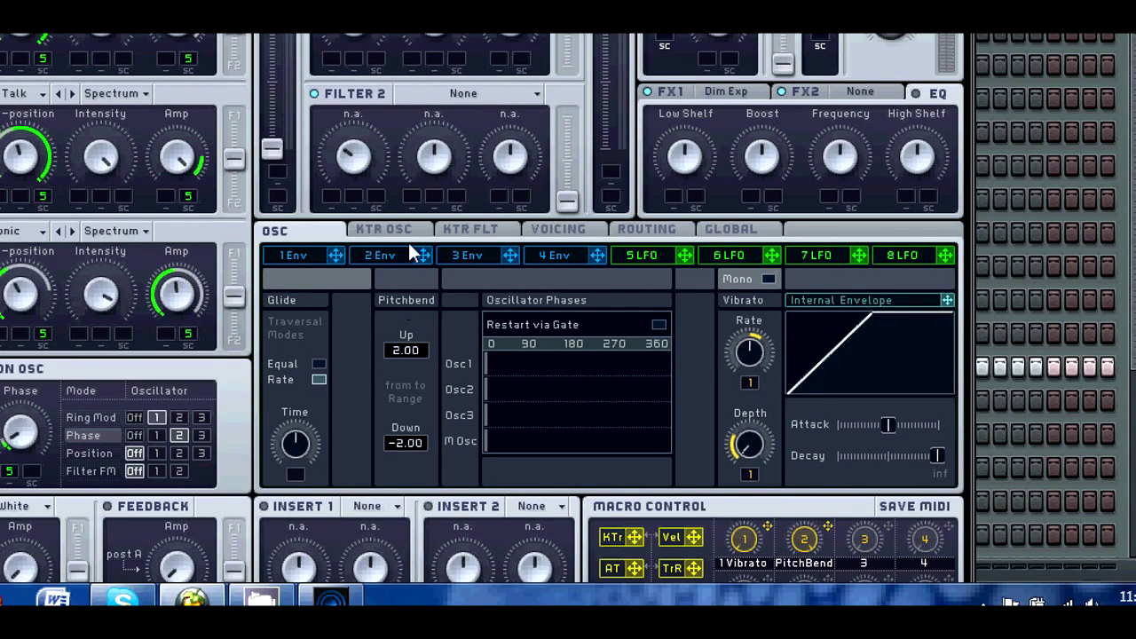
- Set the voicing's Unisono to 4 and use Pan Position spread with LFO 5 modulating it
{"action": "left_click", "coordinate": [558, 227]}
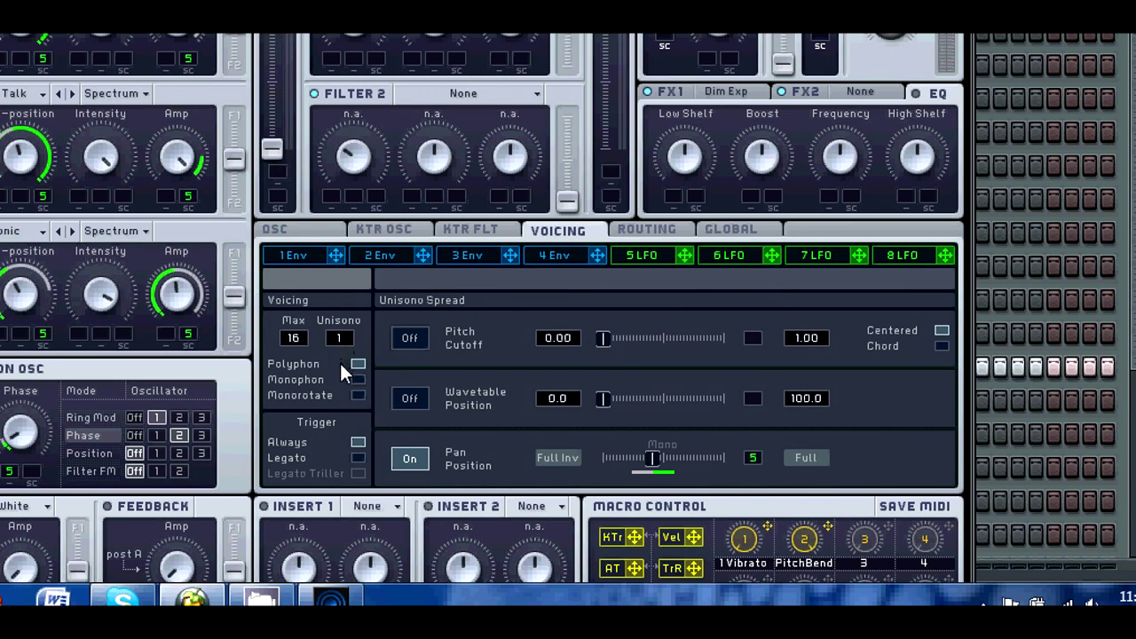
{"action": "scroll", "coordinate": [354, 337], "scroll_direction": "up", "scroll_amount": 1}
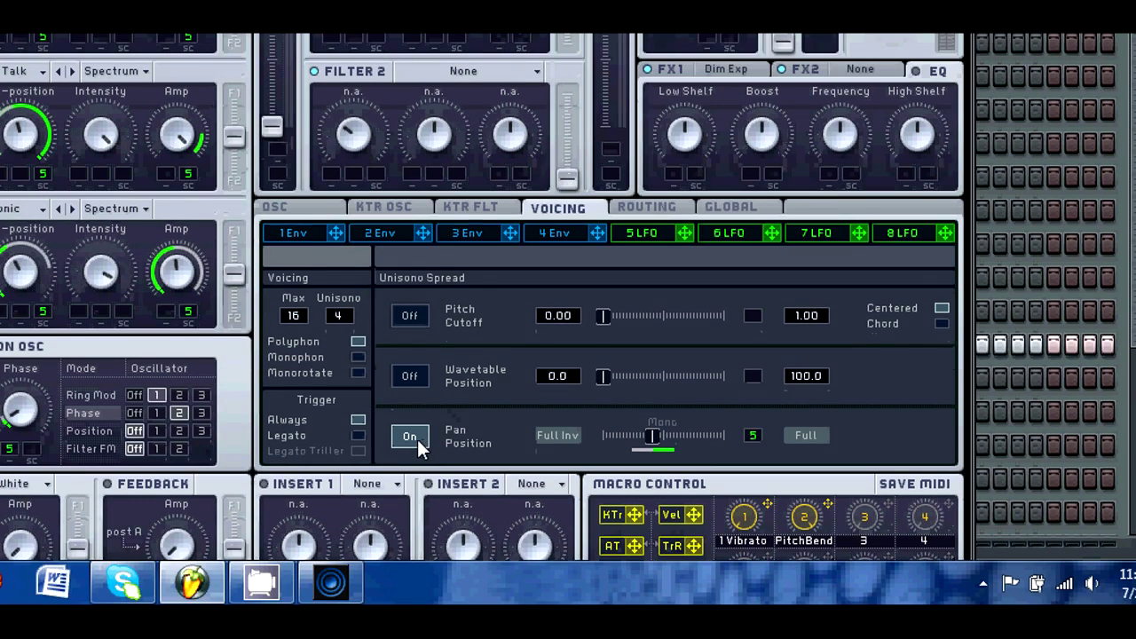
{"action": "left_click", "coordinate": [410, 437]}
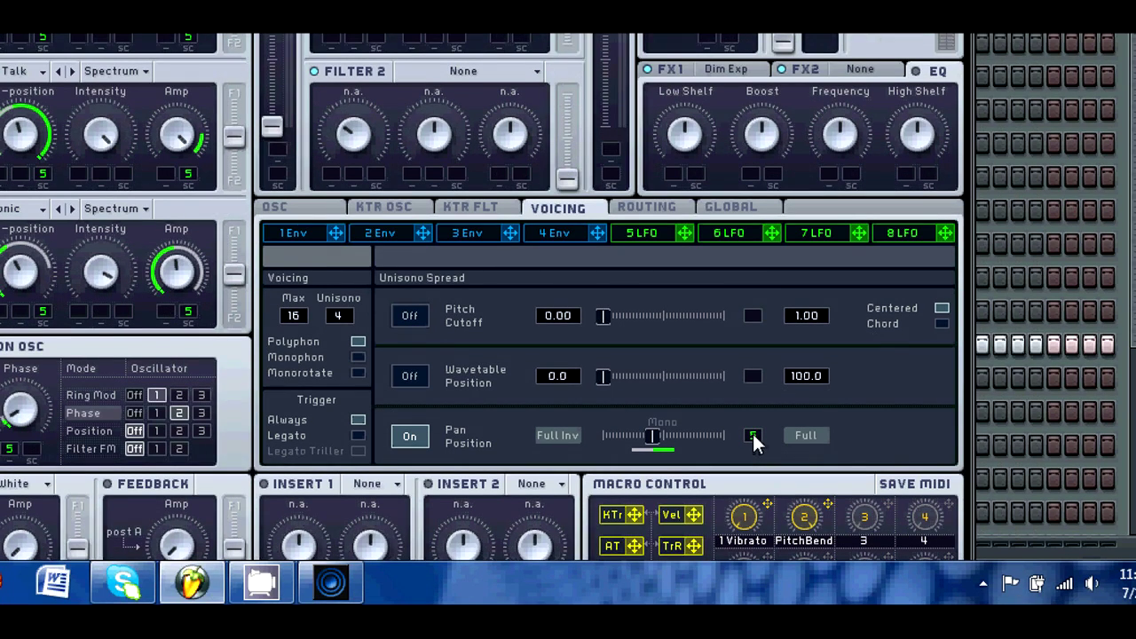
{"action": "mouse_move", "coordinate": [654, 447]}
{"action": "left_mouse_down"}
{"action": "mouse_move", "coordinate": [665, 451]}
{"action": "mouse_move", "coordinate": [650, 451]}
{"action": "left_mouse_up"}
- Review the patch's signal routing and its global settings
{"action": "left_click", "coordinate": [664, 210]}
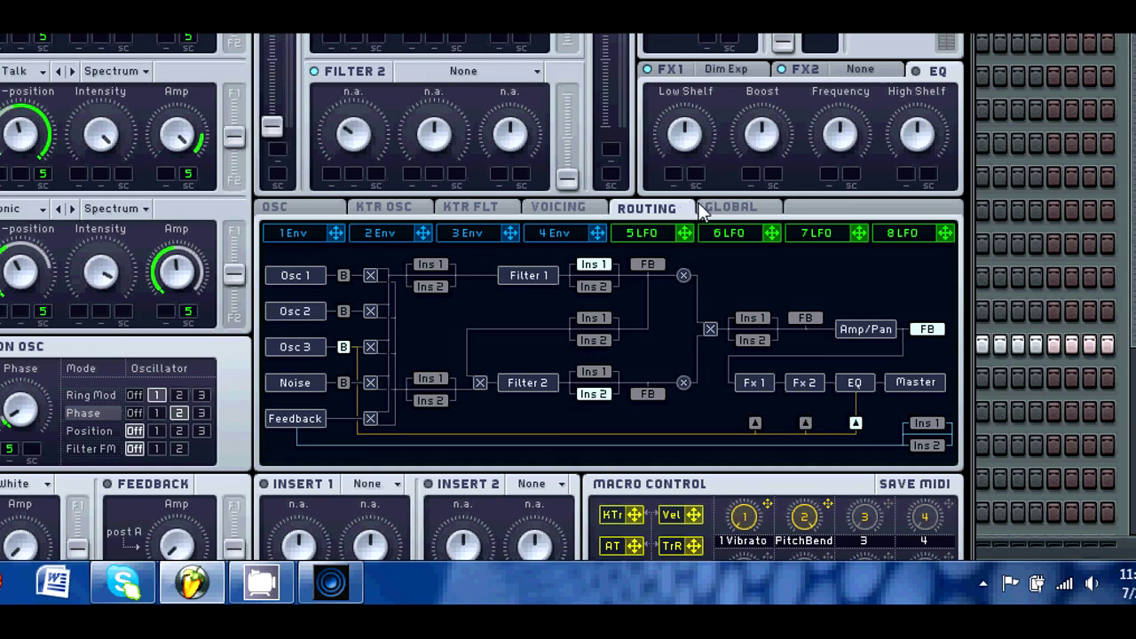
{"action": "left_click", "coordinate": [726, 208]}
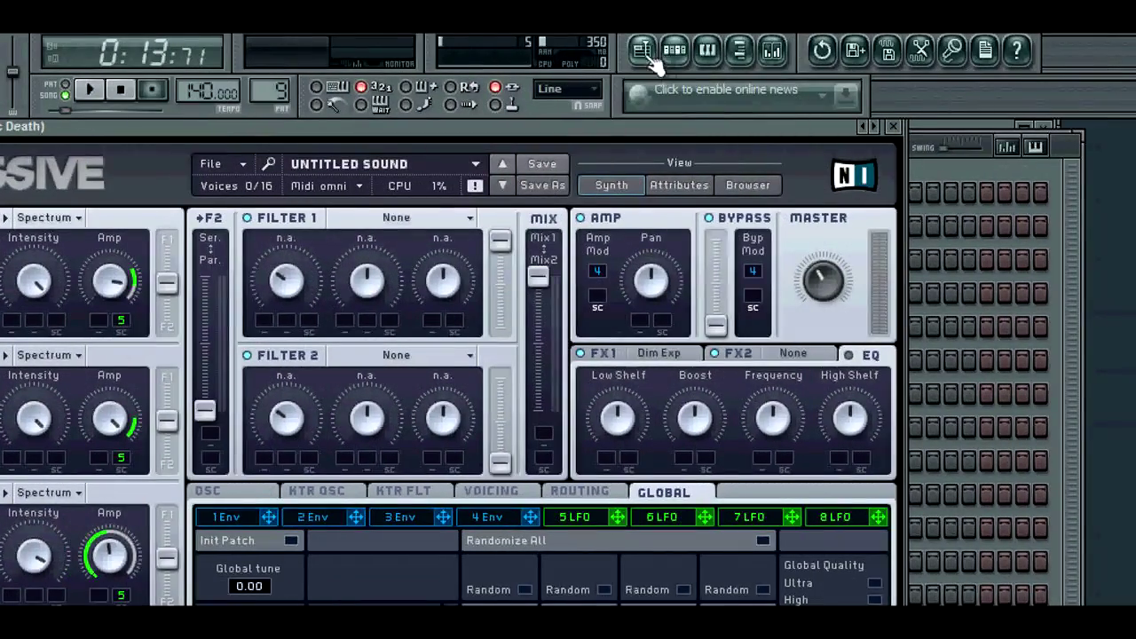
- Show the playlist and play the selected section from bar 9 with Pattern 12 and its PitchBend #2 envelope
{"action": "left_click", "coordinate": [664, 51]}
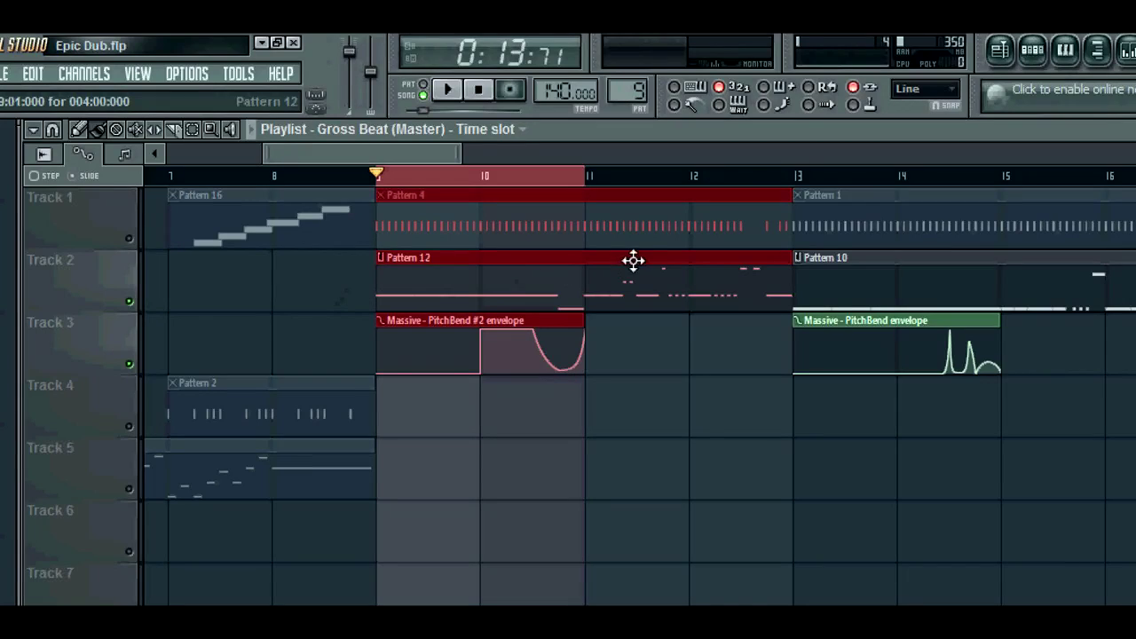
{"action": "key", "text": "space"}
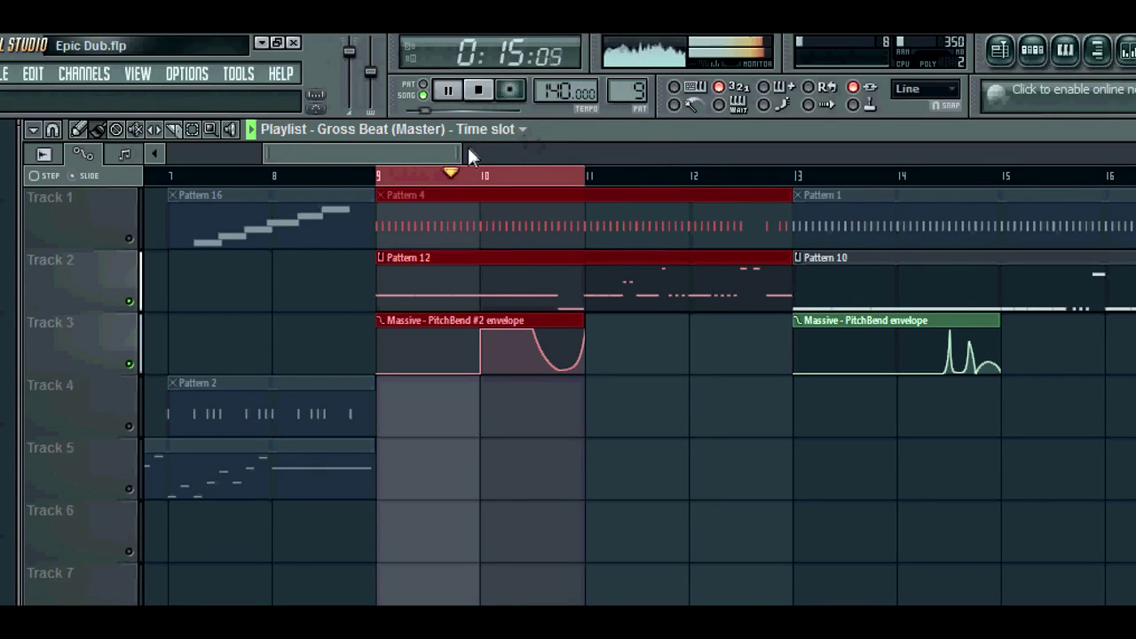
{"action": "left_click_drag", "start_coordinate": [456, 150], "coordinate": [372, 151]}
{"action": "key", "text": "space"}
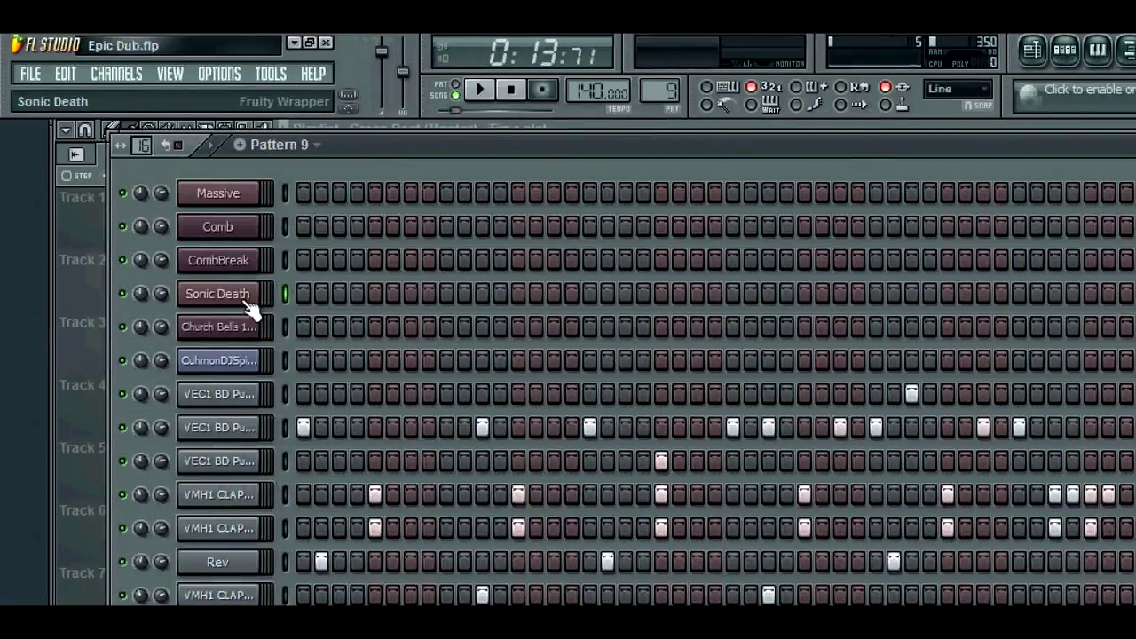
- Reopen the Sonic Death channel's Massive window, reposition it and make an editor thumbnail for the project browser
{"action": "left_click", "coordinate": [153, 296]}
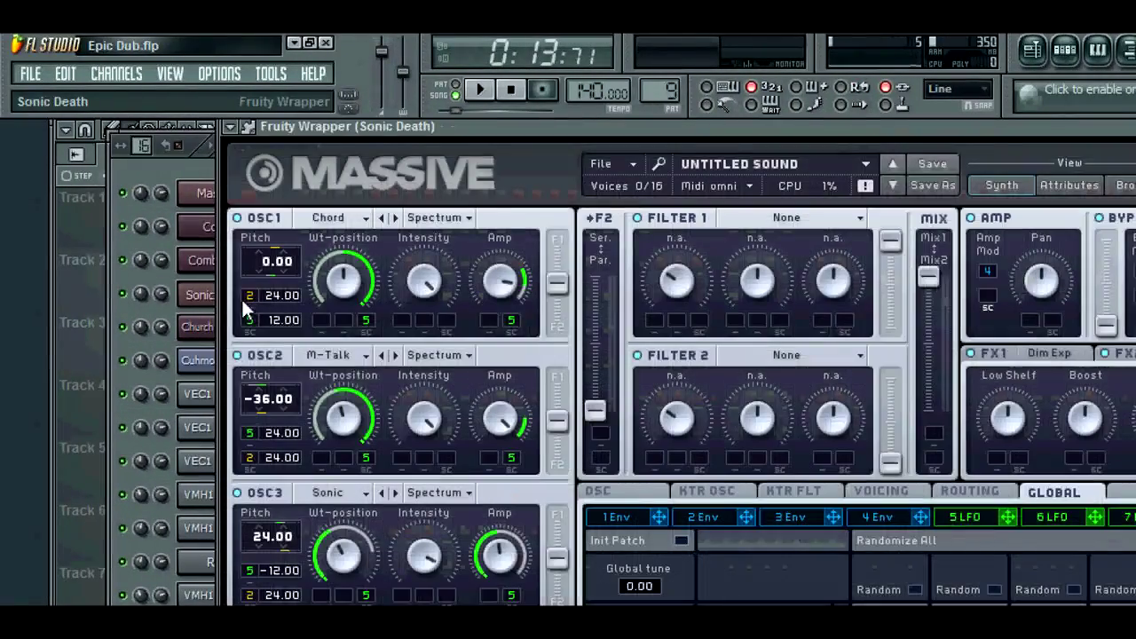
{"action": "left_click_drag", "start_coordinate": [587, 126], "coordinate": [597, 177]}
{"action": "left_click_drag", "start_coordinate": [433, 178], "coordinate": [418, 198]}
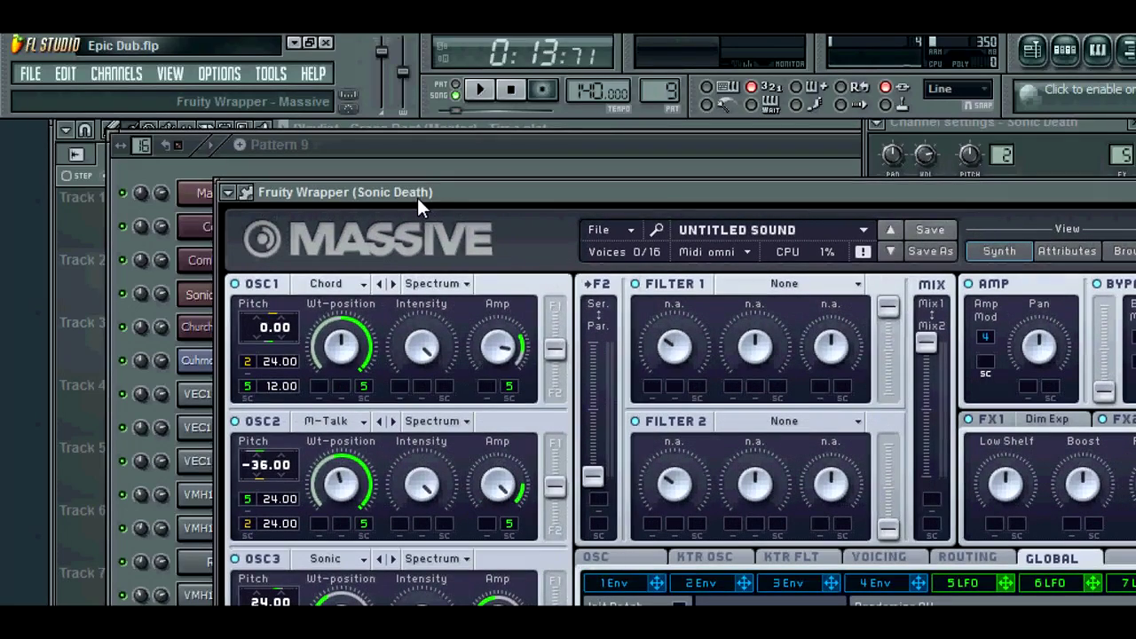
{"action": "left_click", "coordinate": [229, 192]}
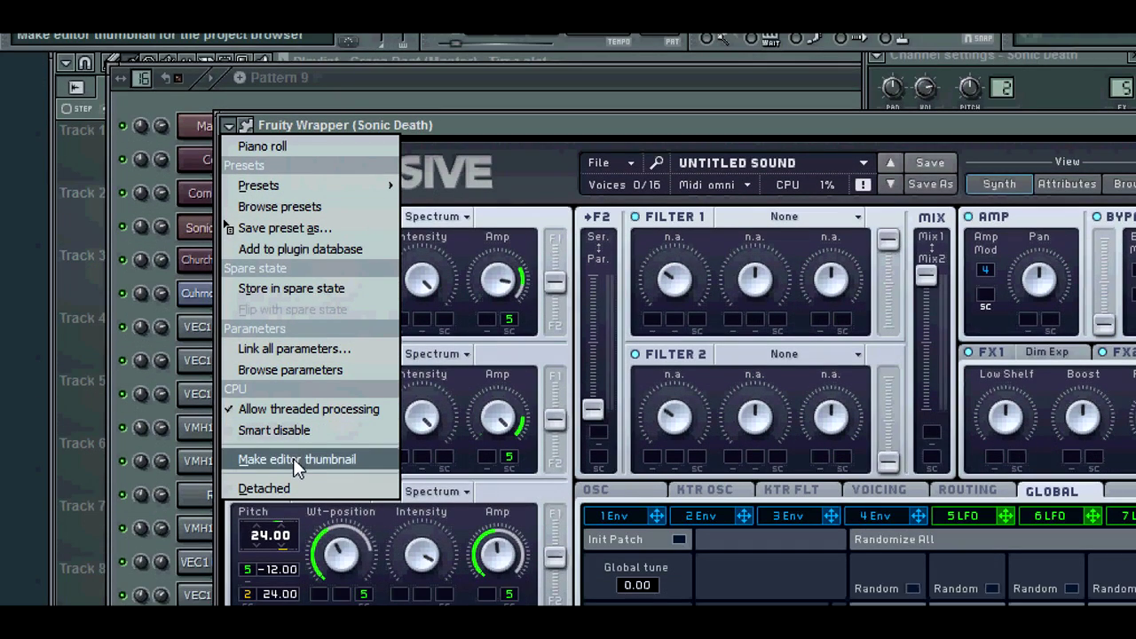
{"action": "left_click", "coordinate": [304, 458]}
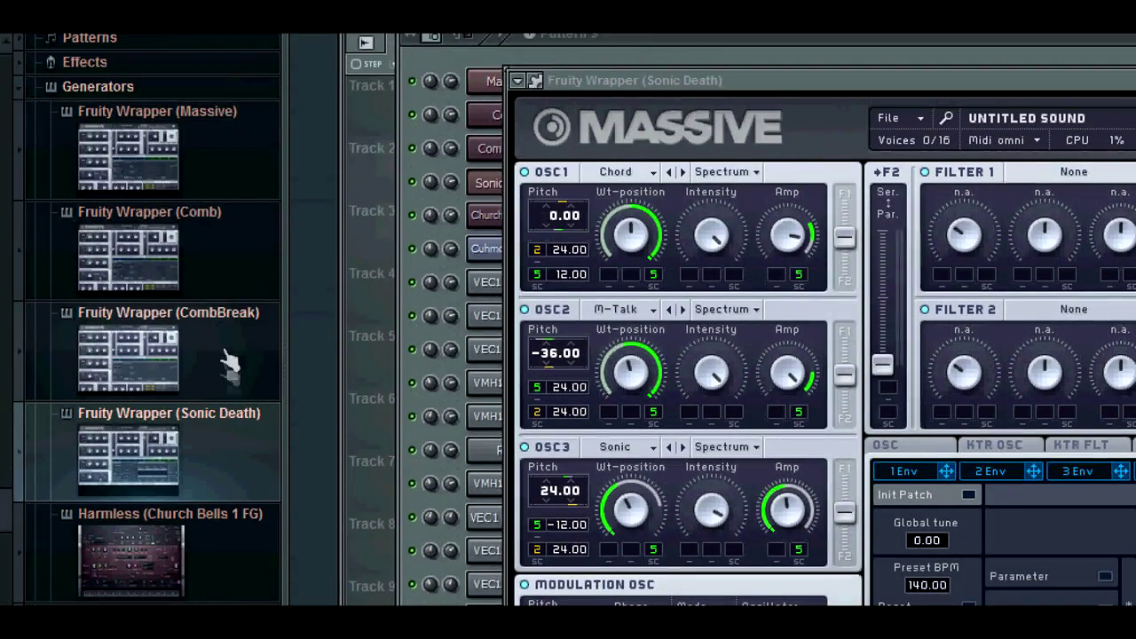
- Expand Fruity Wrapper (Sonic Death) in the project browser and open the automation options of its PitchBend parameter
{"action": "left_click", "coordinate": [197, 448]}
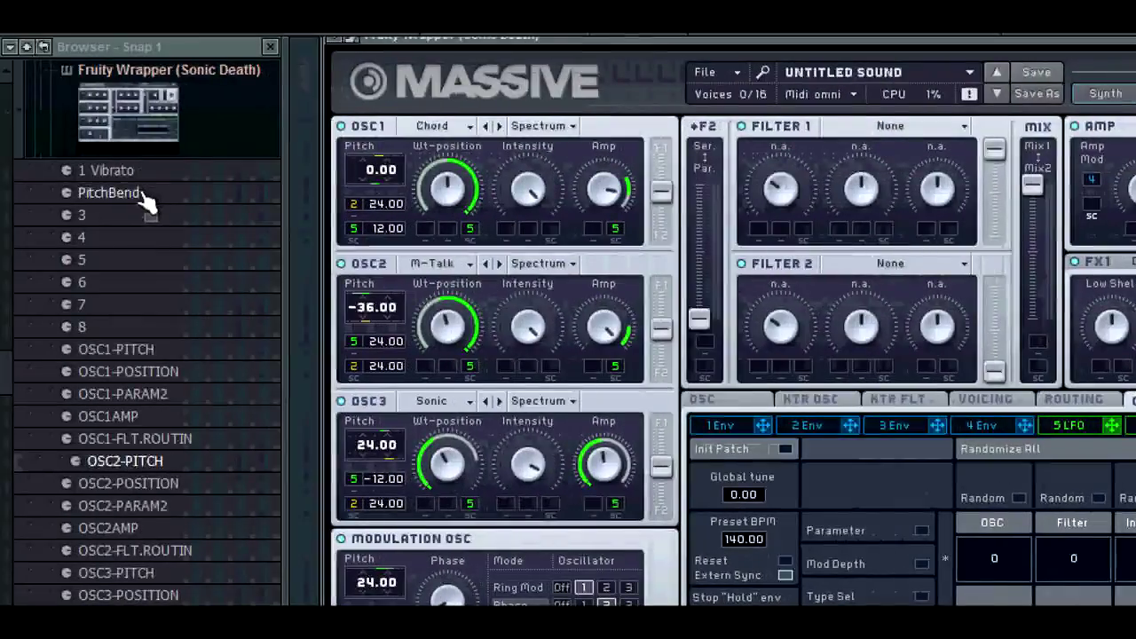
{"action": "right_click", "coordinate": [142, 195]}
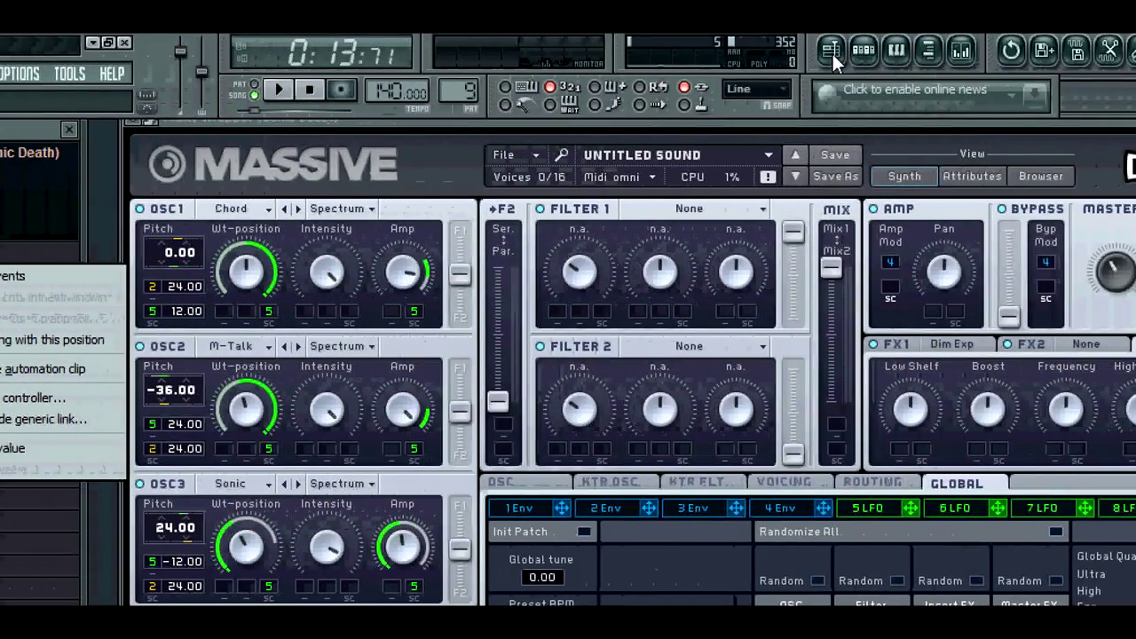
- In the playlist, move the Massive - PitchBend #2 envelope clip down to Track 6 and back to Track 3
{"action": "left_click", "coordinate": [831, 52]}
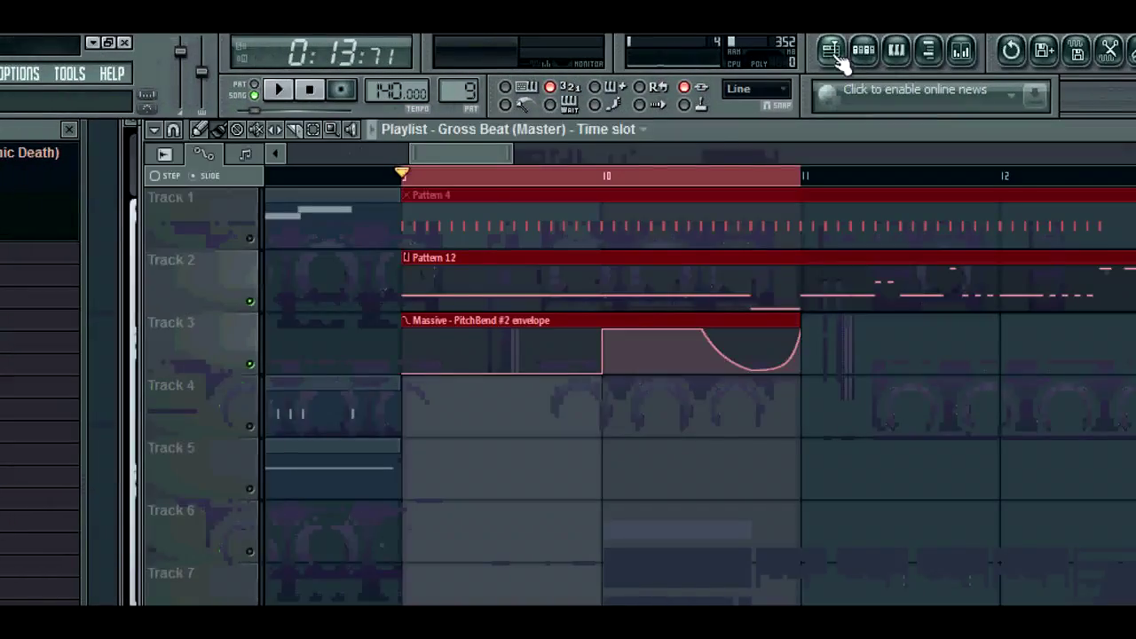
{"action": "left_click_drag", "start_coordinate": [507, 155], "coordinate": [537, 153]}
{"action": "left_click_drag", "start_coordinate": [547, 325], "coordinate": [545, 484]}
{"action": "mouse_move", "coordinate": [546, 439]}
{"action": "left_mouse_down"}
{"action": "mouse_move", "coordinate": [530, 226]}
{"action": "mouse_move", "coordinate": [533, 449]}
{"action": "left_mouse_up"}
{"action": "left_click", "coordinate": [520, 453]}
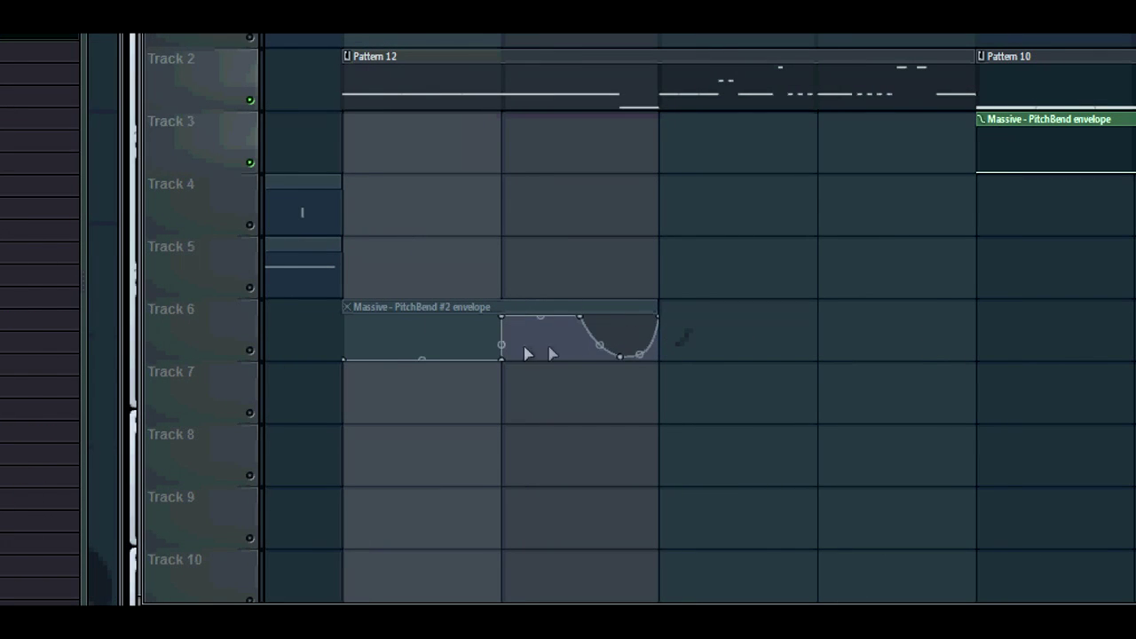
{"action": "left_click_drag", "start_coordinate": [561, 300], "coordinate": [553, 110]}
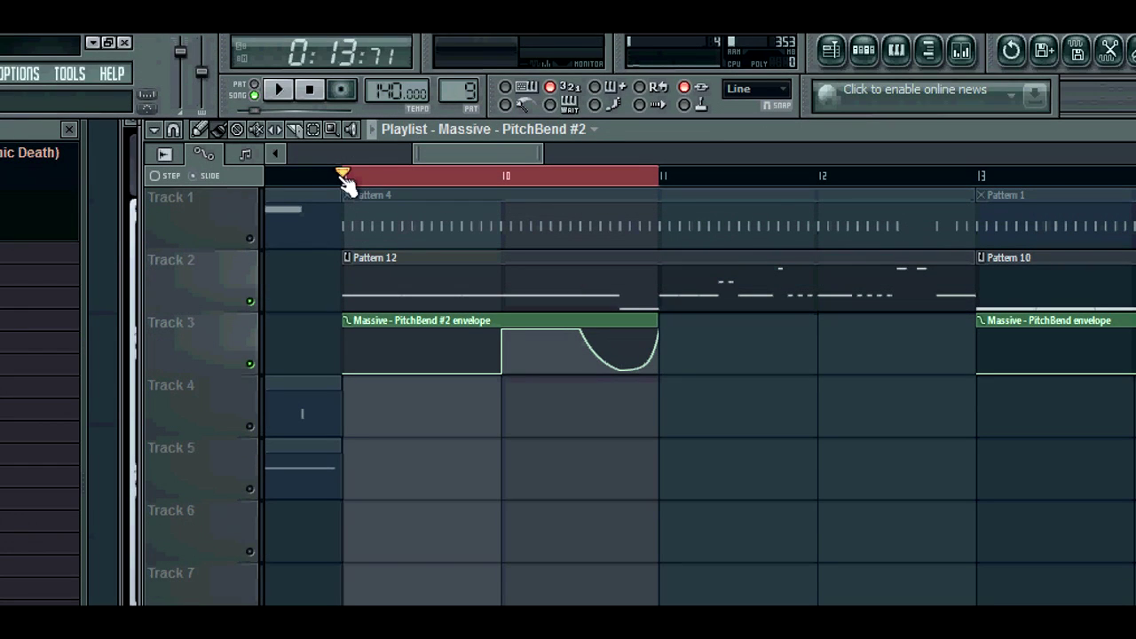
- Mute Track 3 and play the selected bars from bar 9 to hear them without the PitchBend #2 automation
{"action": "left_click", "coordinate": [351, 184]}
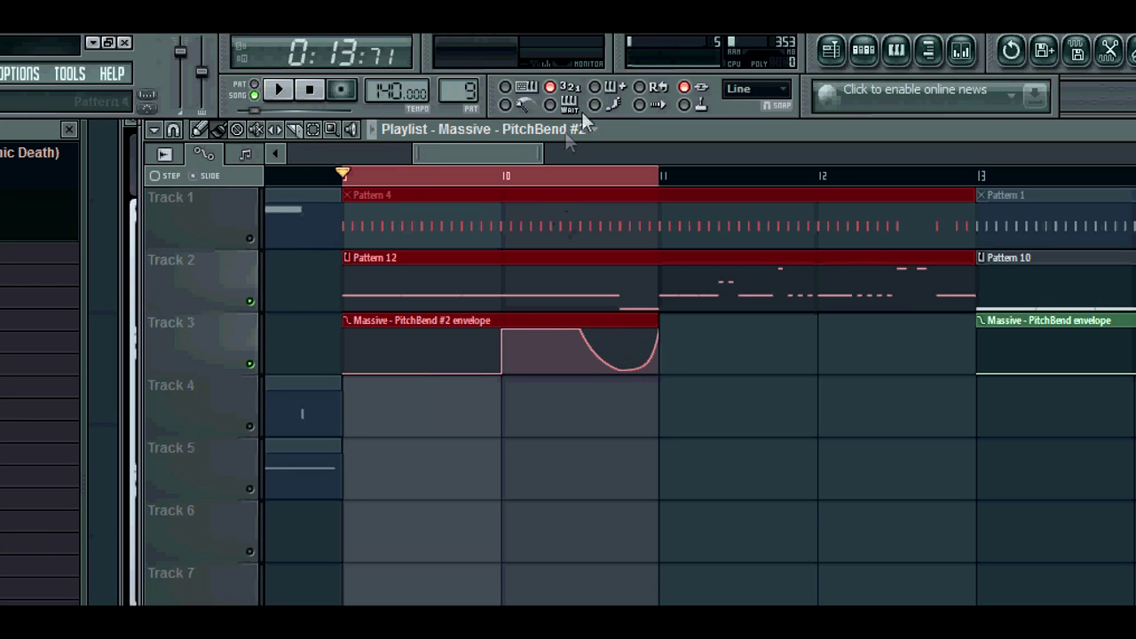
{"action": "left_click_drag", "start_coordinate": [539, 153], "coordinate": [489, 148]}
{"action": "left_click", "coordinate": [317, 364]}
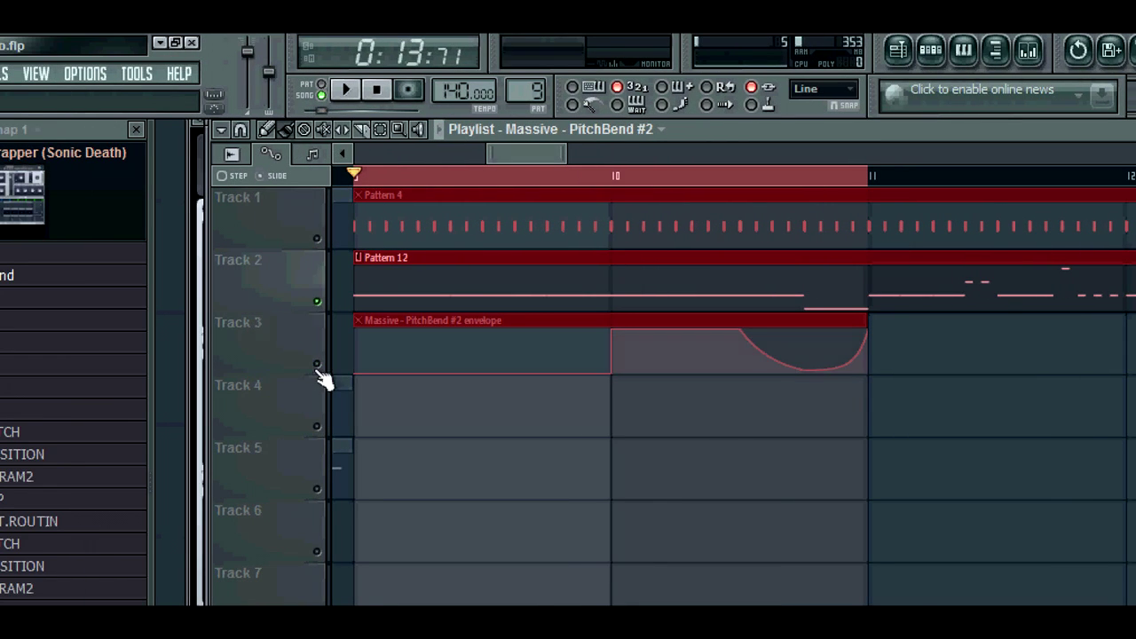
{"action": "key", "text": "space"}
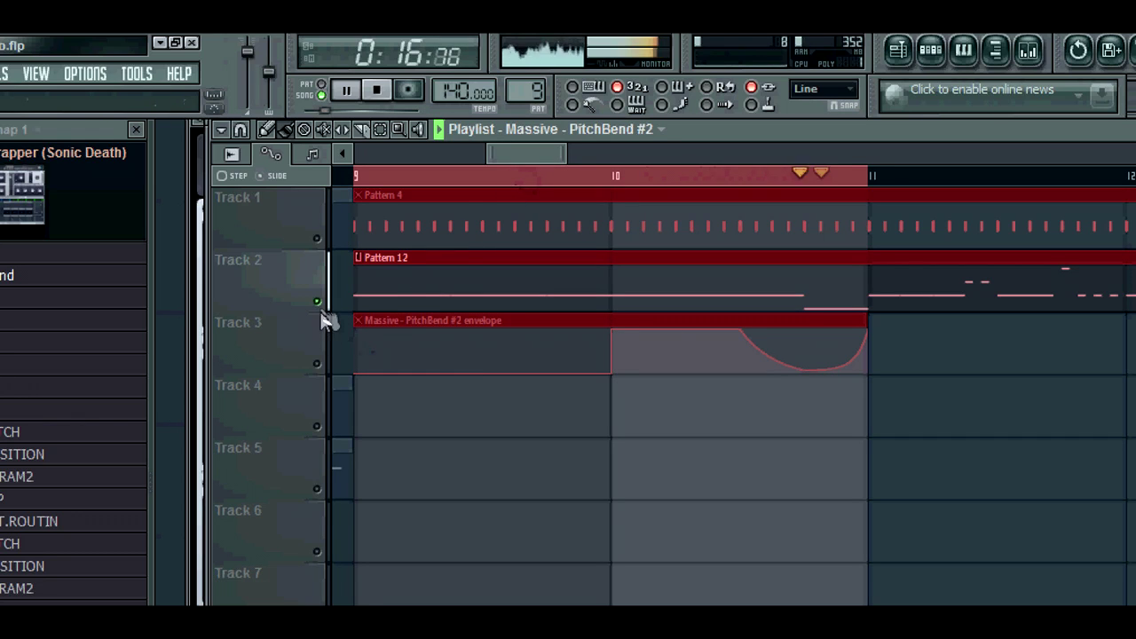
{"action": "key", "text": "space"}
- Unmute Track 3 and play the same bars with the PitchBend #2 automation active
{"action": "left_click", "coordinate": [317, 364]}
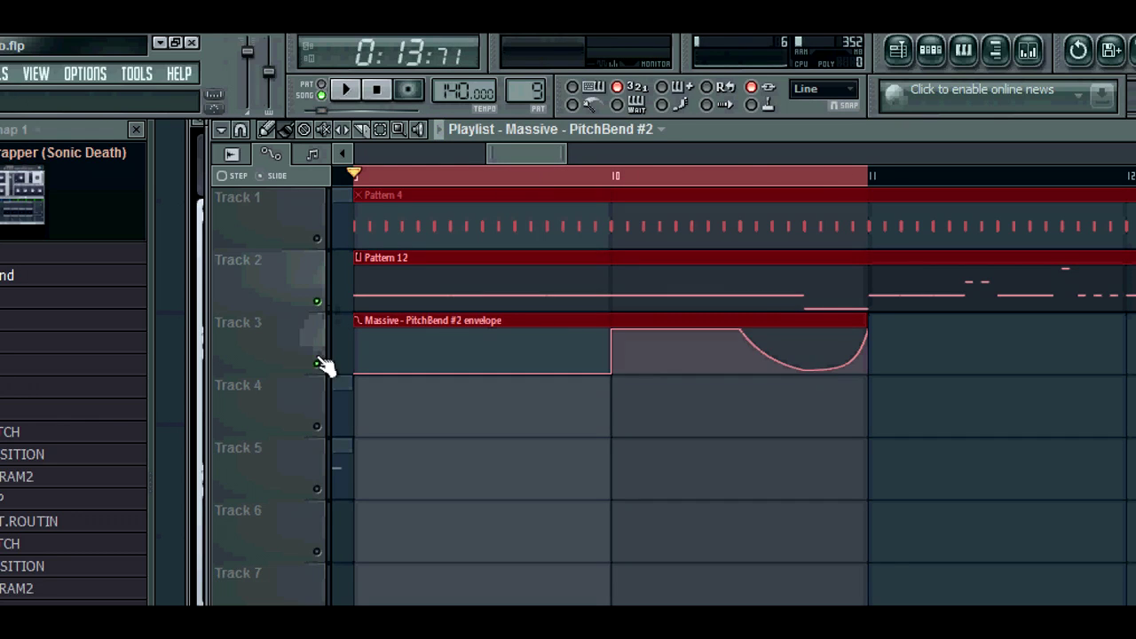
{"action": "key", "text": "space"}
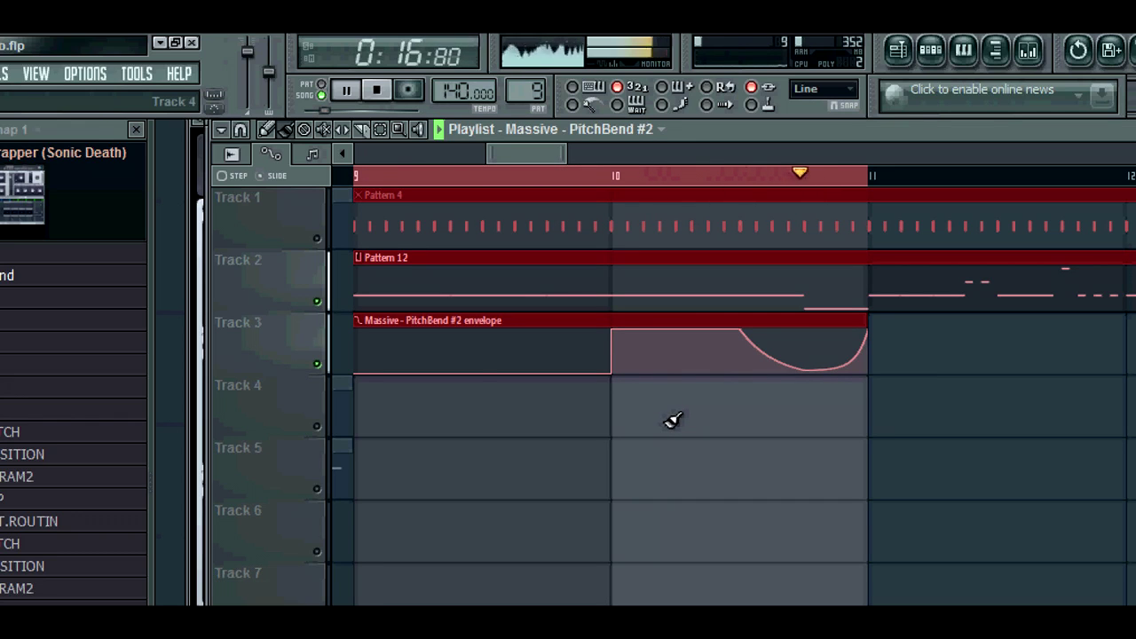
{"action": "key", "text": "space"}
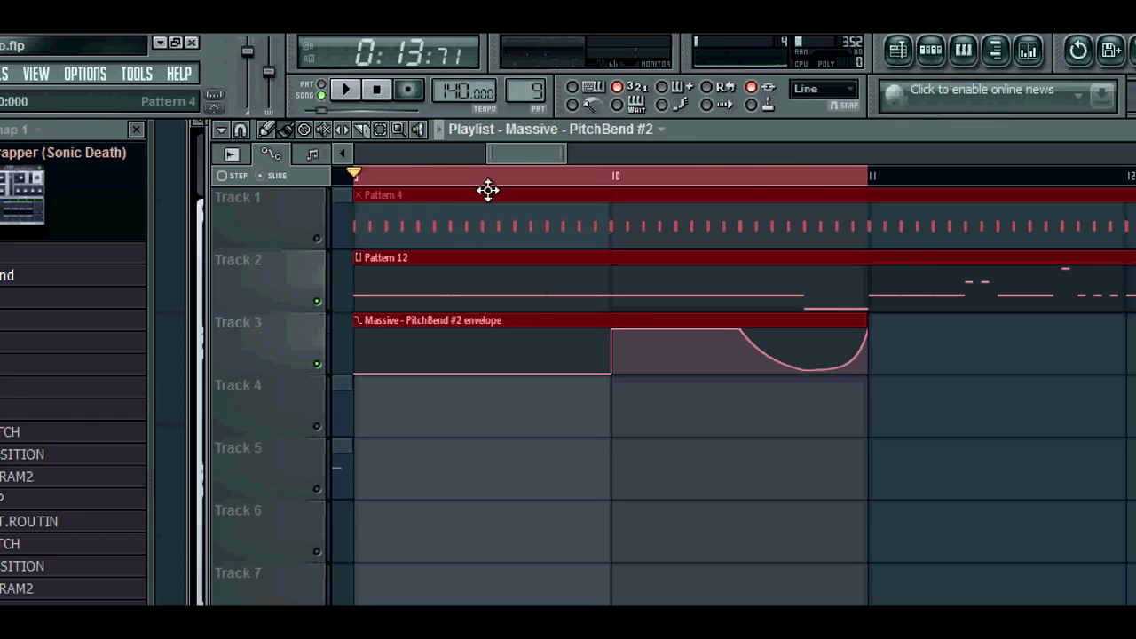
- Examine the PitchBend automation curves on Track 3 at bars 9, 13 and 17
{"action": "left_click_drag", "start_coordinate": [561, 155], "coordinate": [577, 154]}
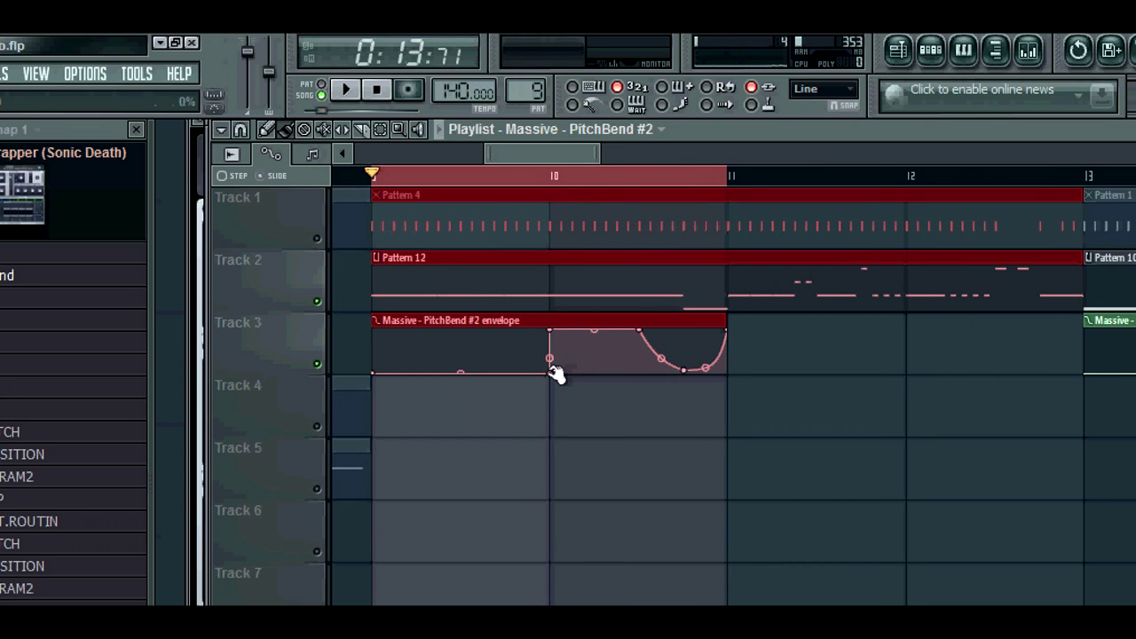
{"action": "left_click", "coordinate": [554, 372]}
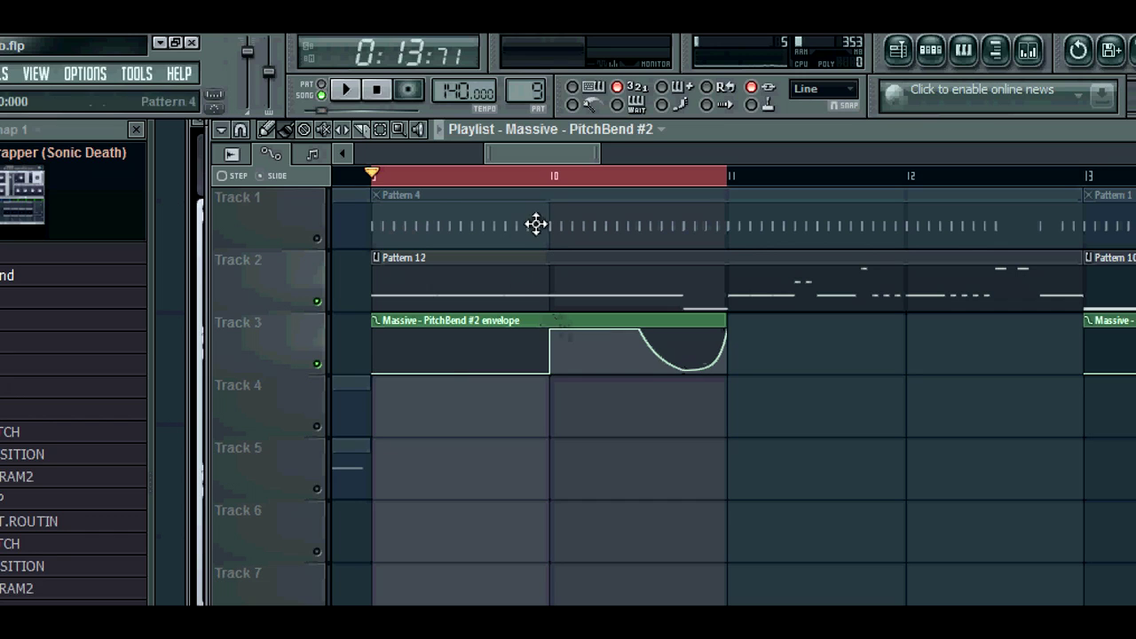
{"action": "left_click_drag", "start_coordinate": [594, 150], "coordinate": [554, 147]}
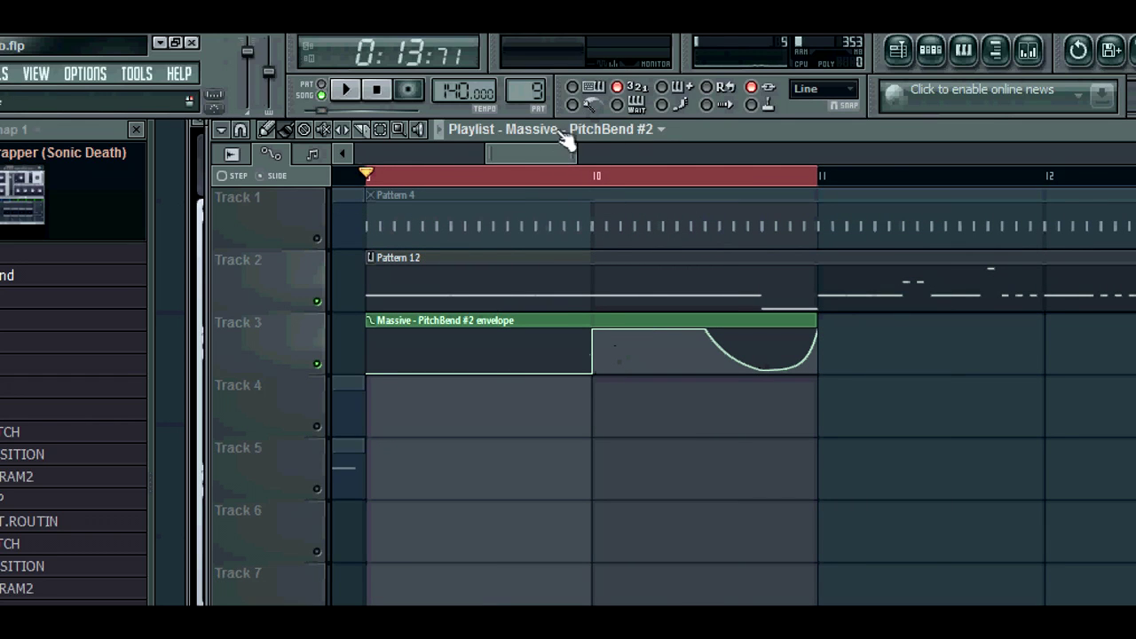
{"action": "left_click_drag", "start_coordinate": [546, 142], "coordinate": [622, 151]}
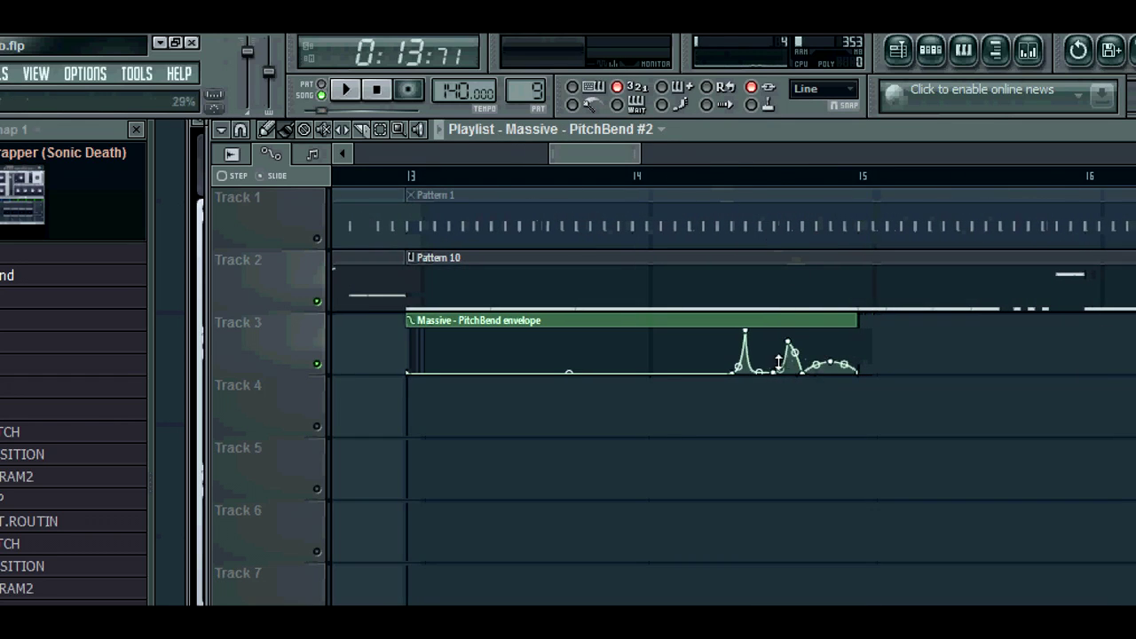
{"action": "left_click_drag", "start_coordinate": [602, 153], "coordinate": [662, 156]}
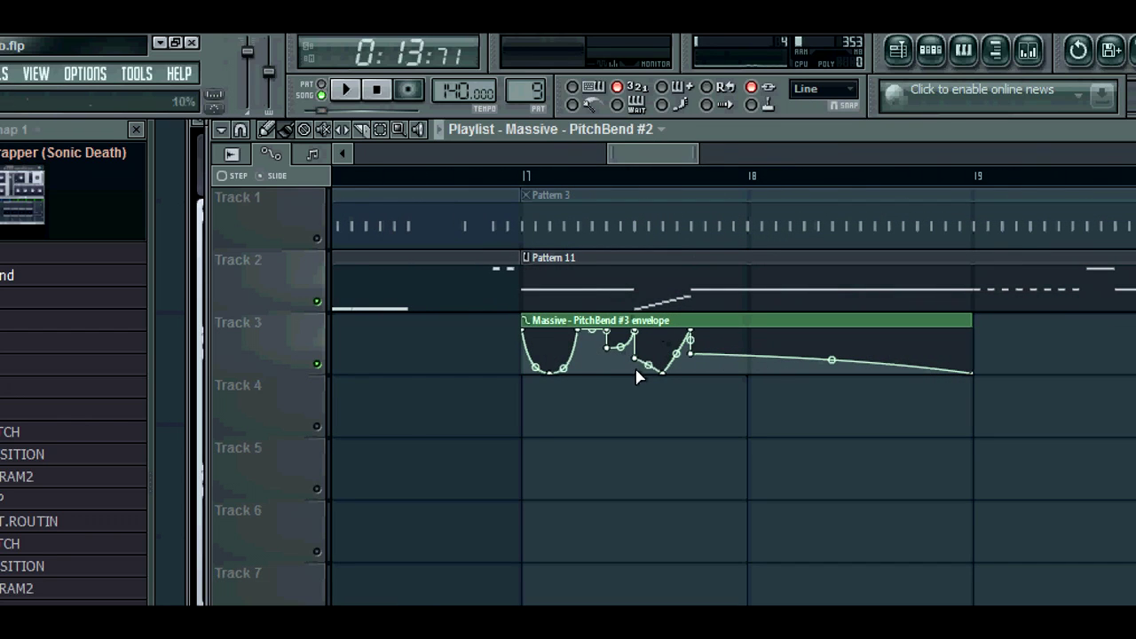
- Unmute Tracks 1, 4, 5, 6 and 7 in the playlist so the full arrangement can be heard
{"action": "left_click_drag", "start_coordinate": [694, 157], "coordinate": [274, 179]}
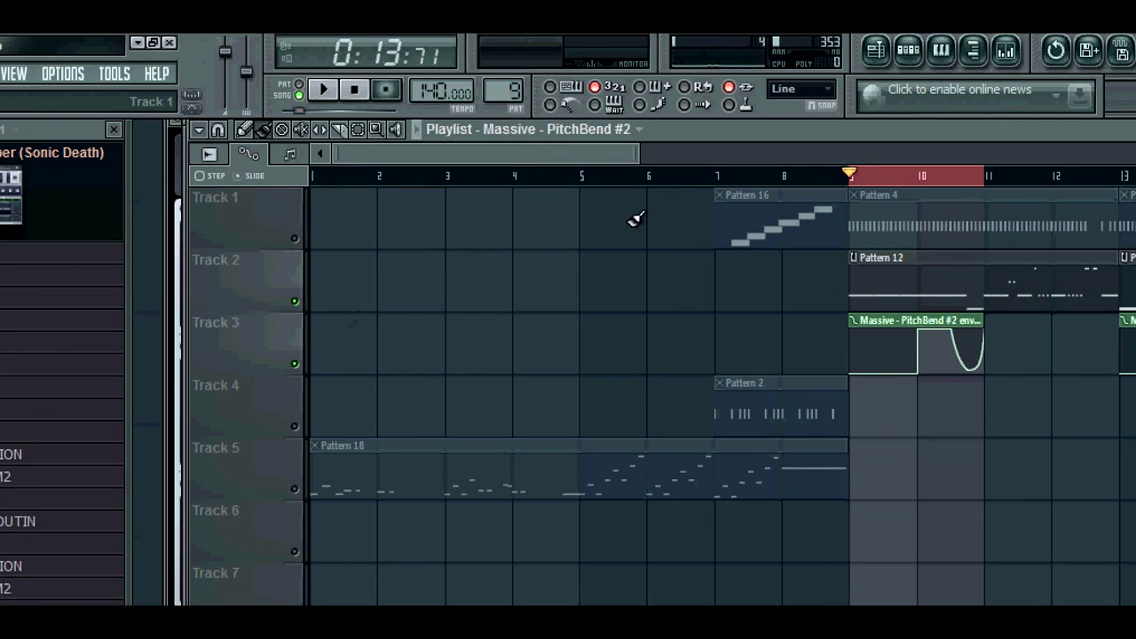
{"action": "left_click_drag", "start_coordinate": [575, 162], "coordinate": [1135, 105]}
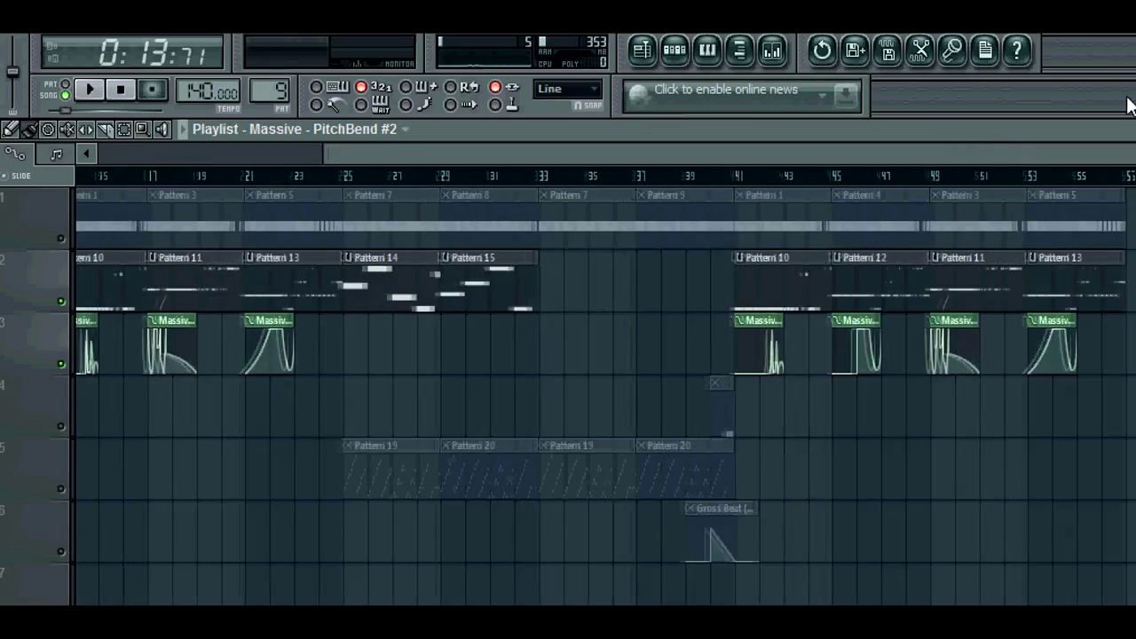
{"action": "left_click_drag", "start_coordinate": [1021, 153], "coordinate": [465, 190]}
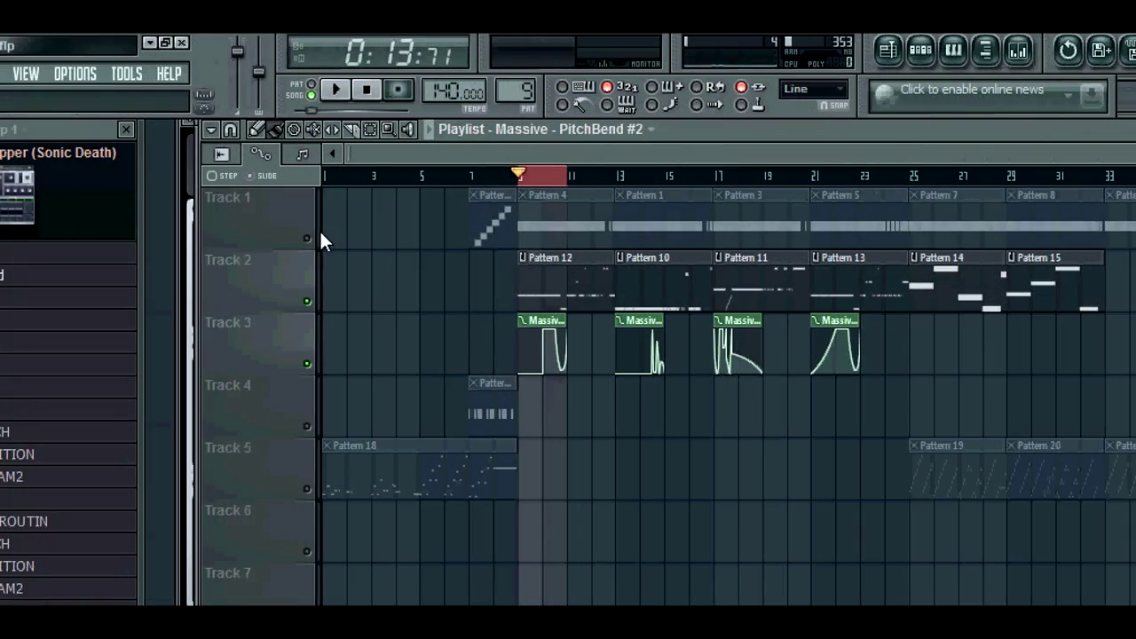
{"action": "left_click", "coordinate": [307, 238]}
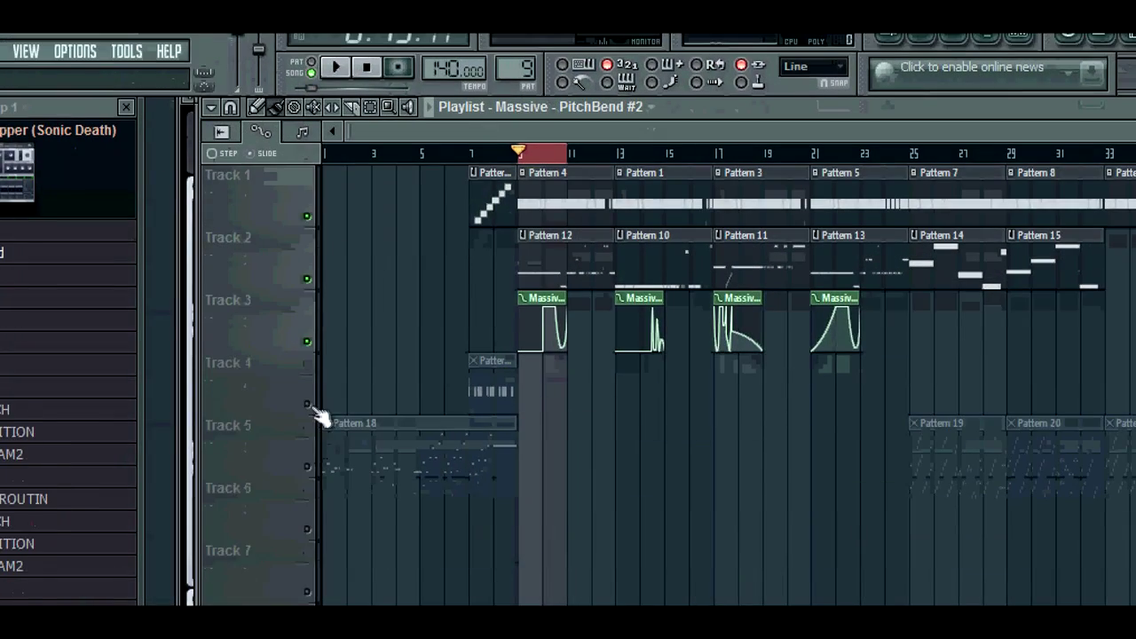
{"action": "left_click", "coordinate": [307, 426]}
{"action": "left_click", "coordinate": [307, 466]}
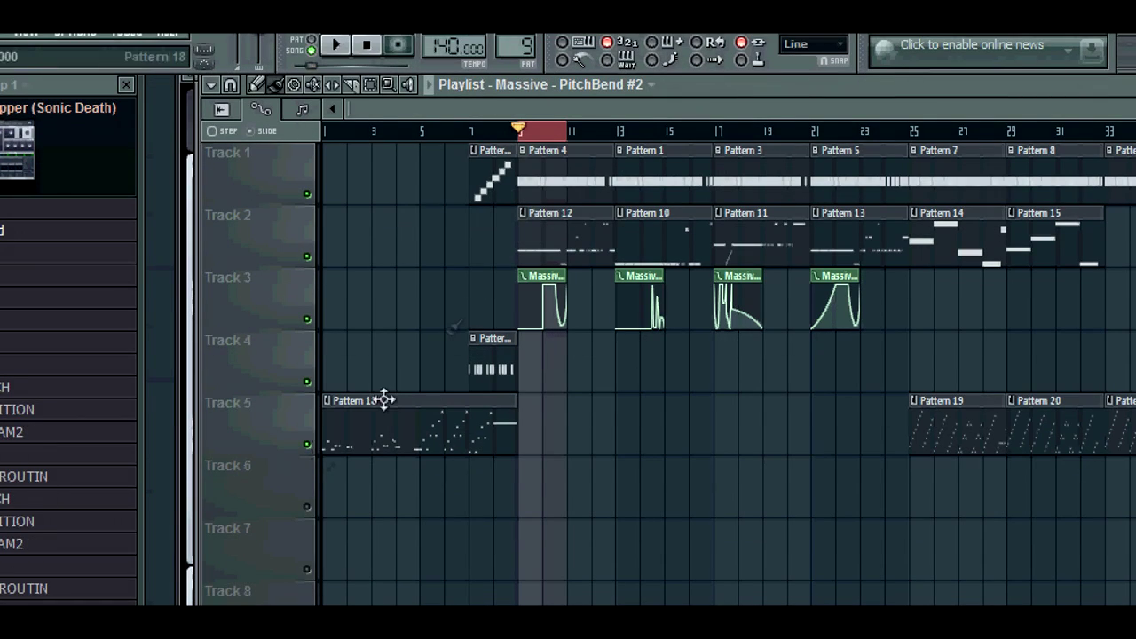
{"action": "left_click", "coordinate": [307, 569]}
{"action": "left_click", "coordinate": [307, 507]}
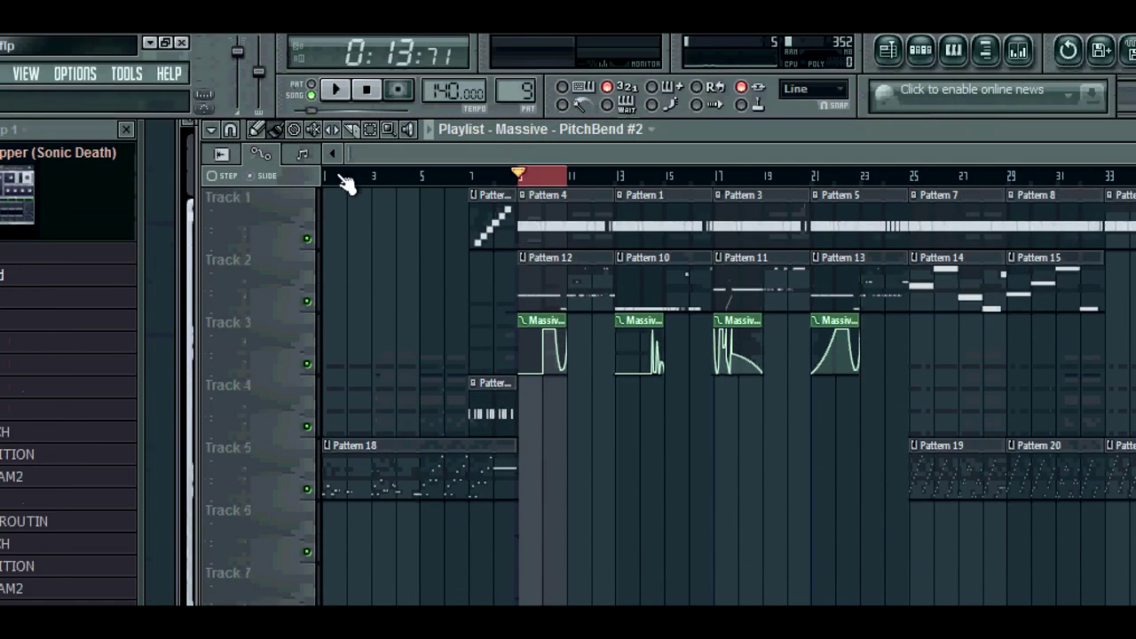
- Clear the bar 9 selection, set the playback position to bar 1 and play the whole song
{"action": "left_click", "coordinate": [334, 42]}
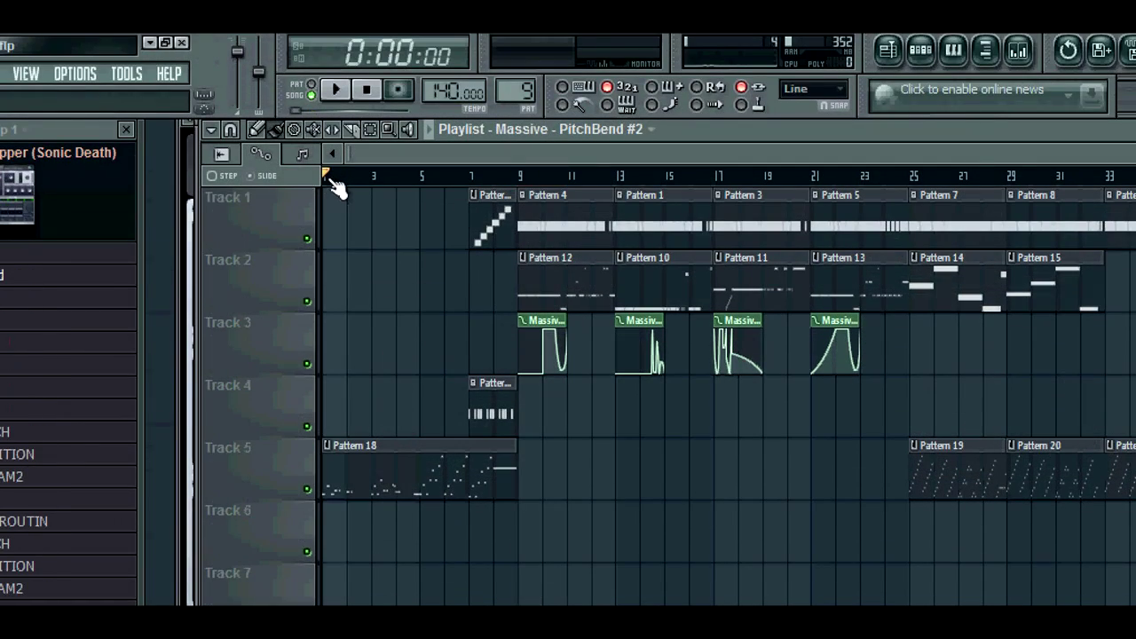
{"action": "key", "text": "space"}
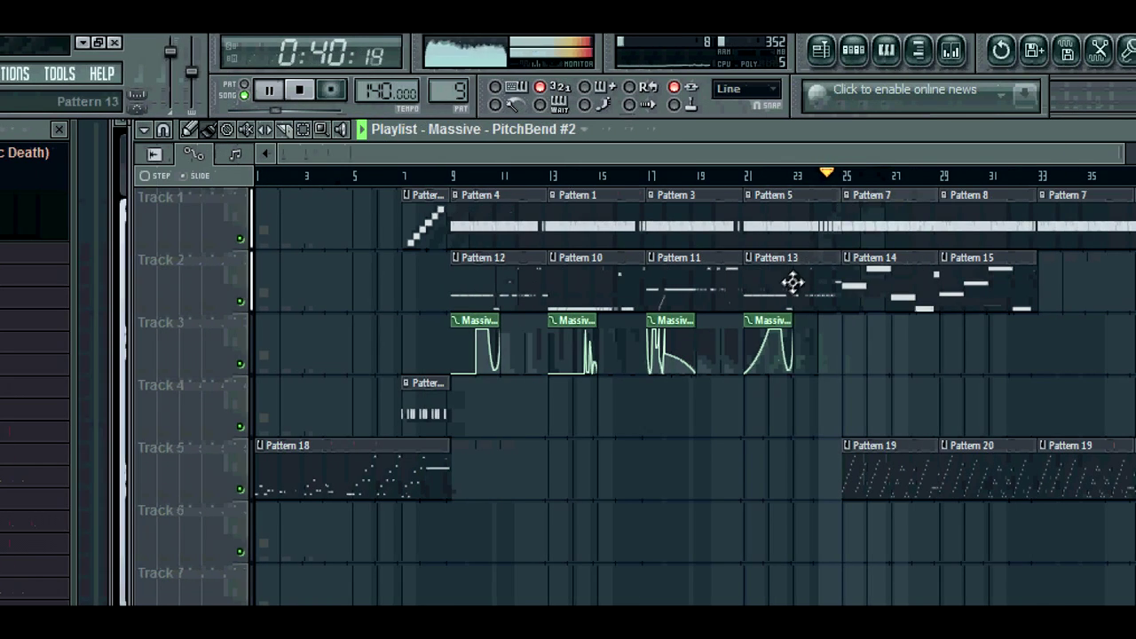
- Open Pattern 13 in the piano roll, examine the Sonic Death channel's notes from bar 1 and return to the playlist
{"action": "double_click", "coordinate": [858, 284]}
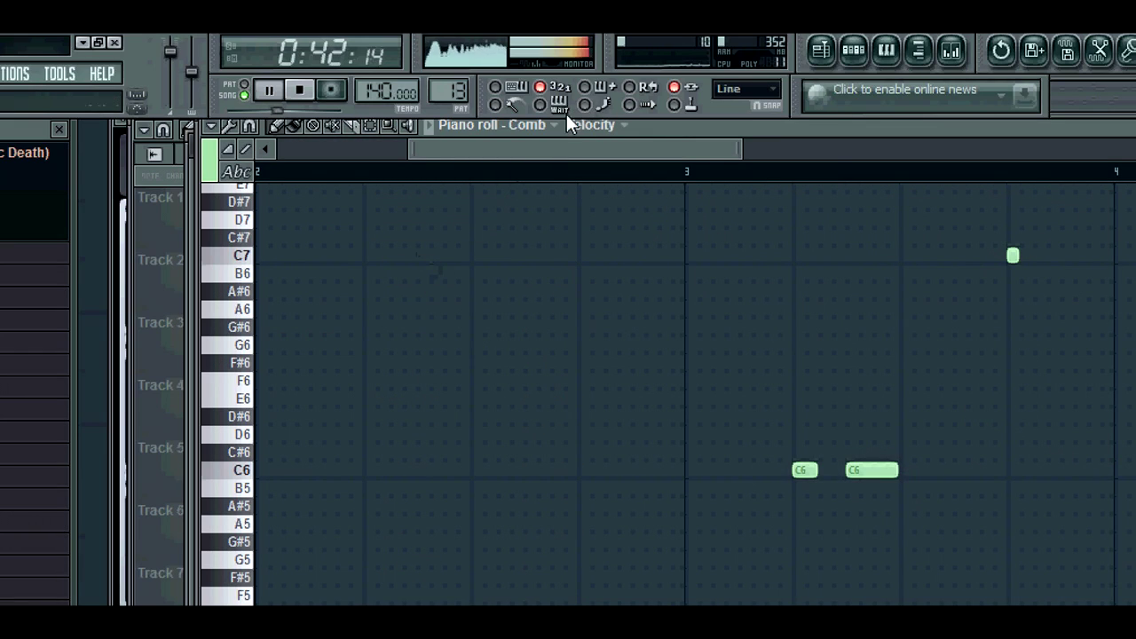
{"action": "left_click", "coordinate": [557, 126]}
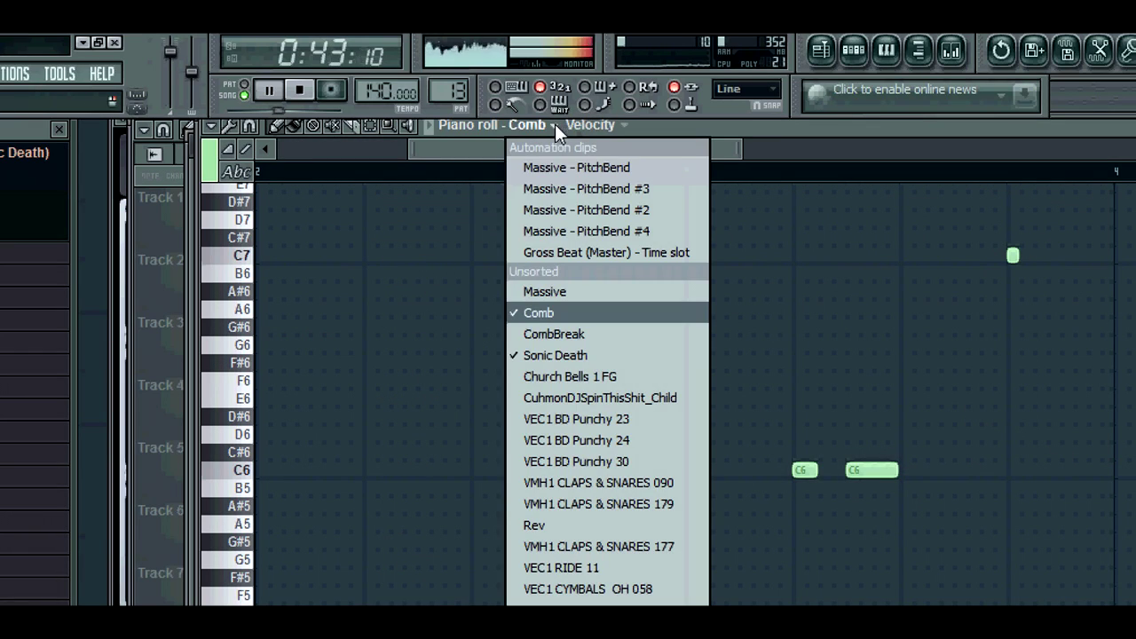
{"action": "left_click", "coordinate": [554, 354]}
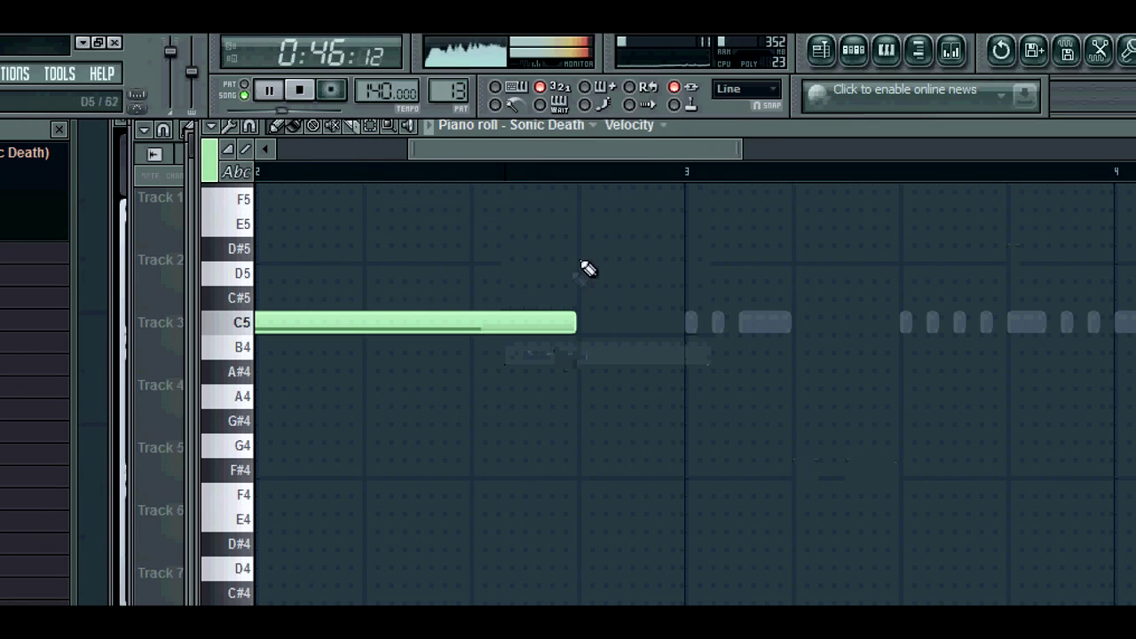
{"action": "left_click_drag", "start_coordinate": [409, 148], "coordinate": [282, 148]}
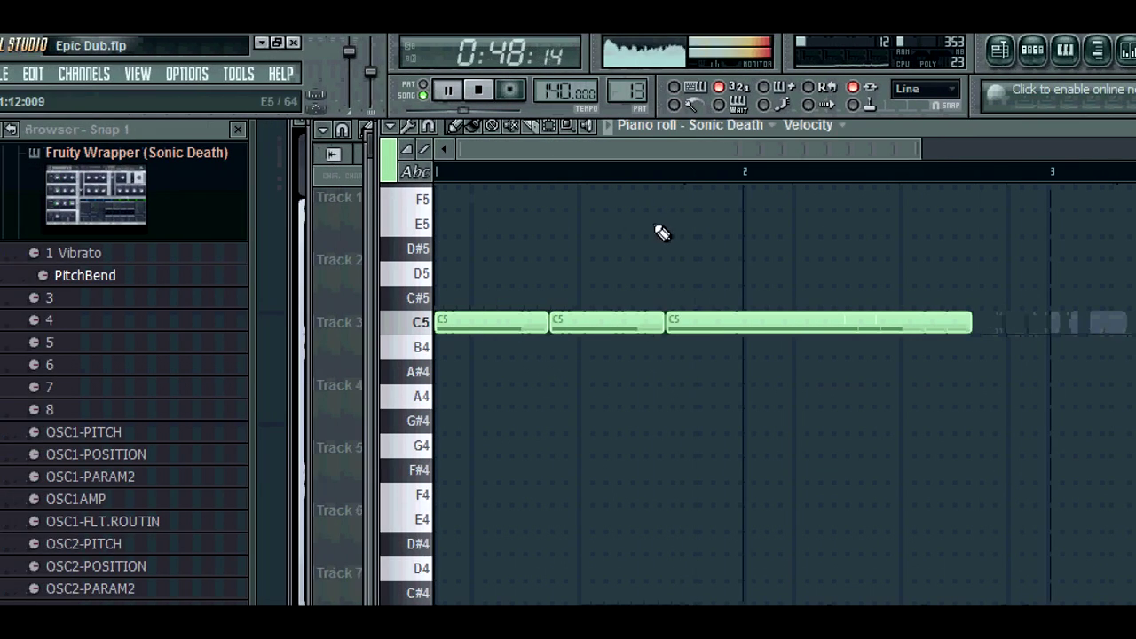
{"action": "left_click", "coordinate": [967, 613]}
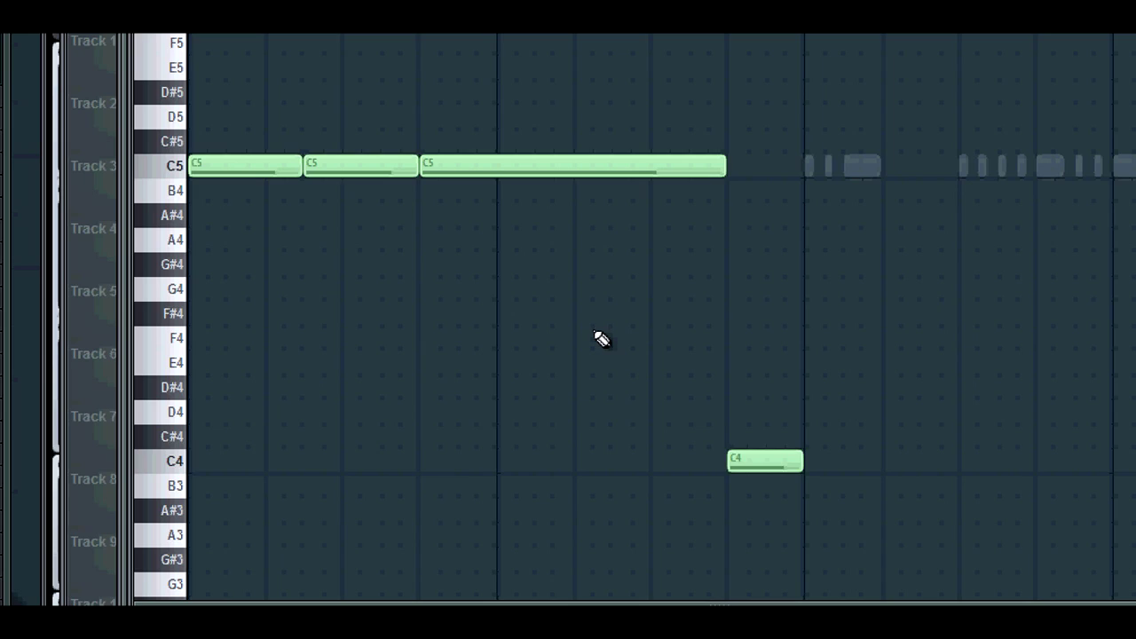
{"action": "left_click", "coordinate": [755, 52]}
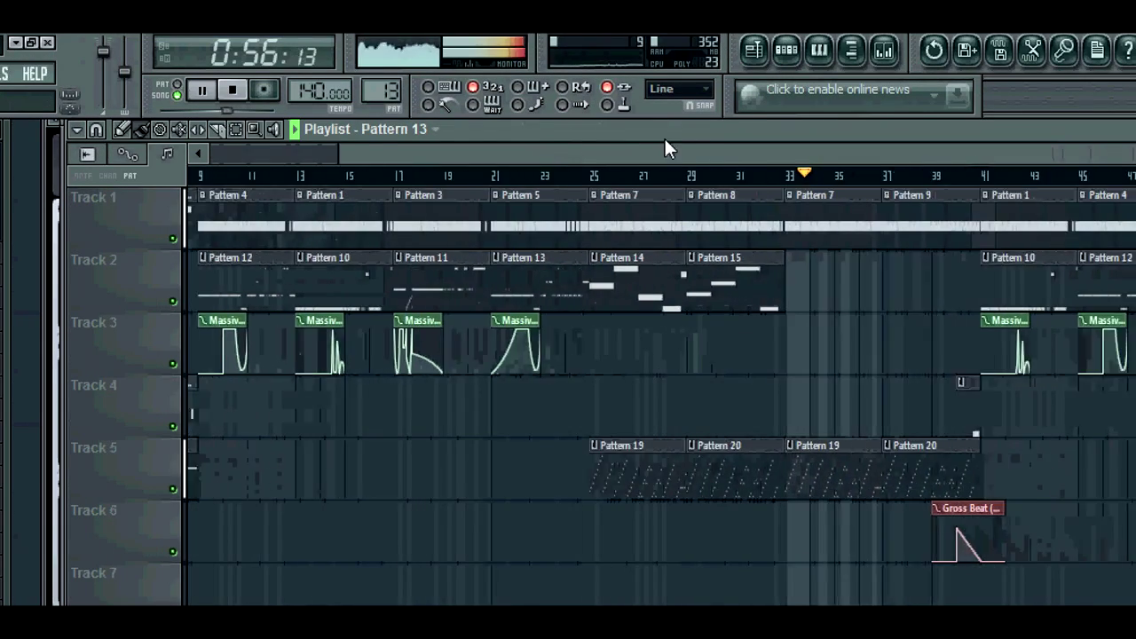
- Examine the playlist arrangement from bar 31 through bar 57 while the song plays
{"action": "scroll", "coordinate": [812, 169], "scroll_direction": "right", "scroll_amount": 5}
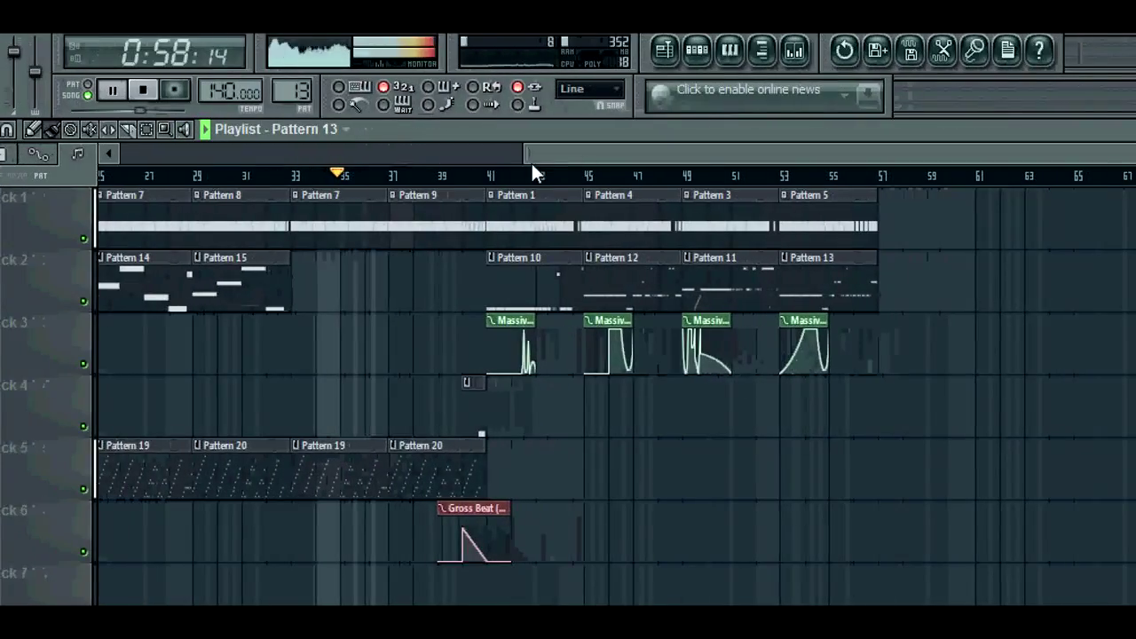
{"action": "left_click_drag", "start_coordinate": [554, 149], "coordinate": [683, 165]}
{"action": "scroll", "coordinate": [667, 160], "scroll_direction": "left", "scroll_amount": 1}
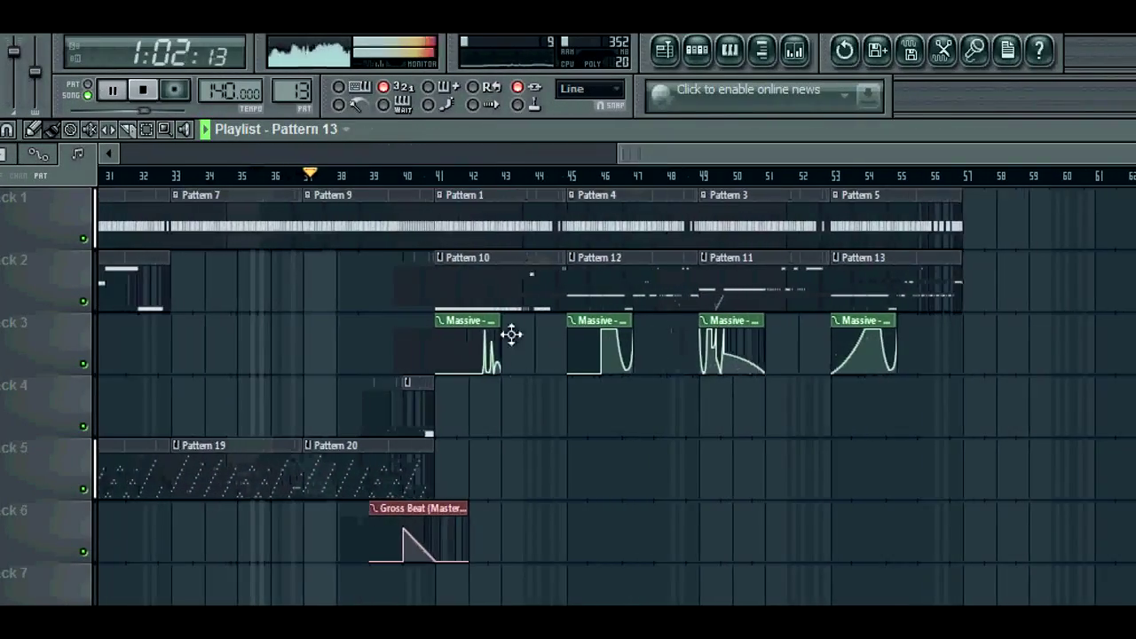